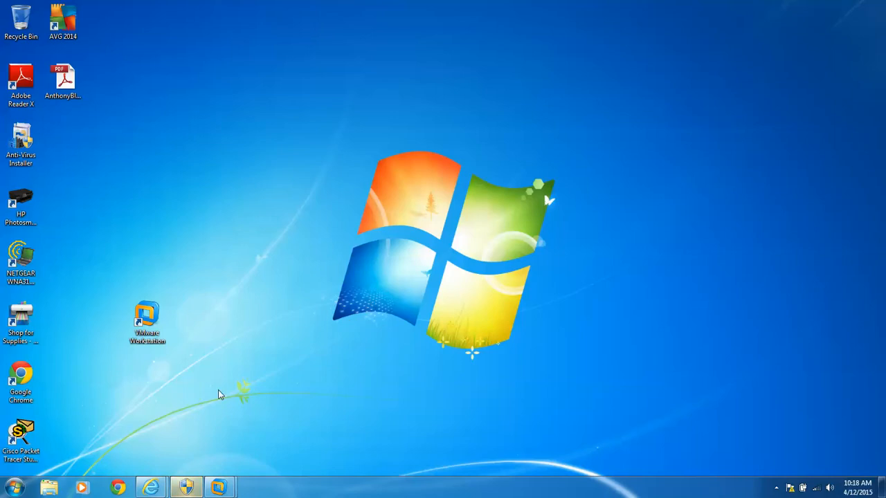
Step: Switch to the 412Server1 virtual machine in VMware Workstation
{"action": "mouse_move", "coordinate": [151, 489]}
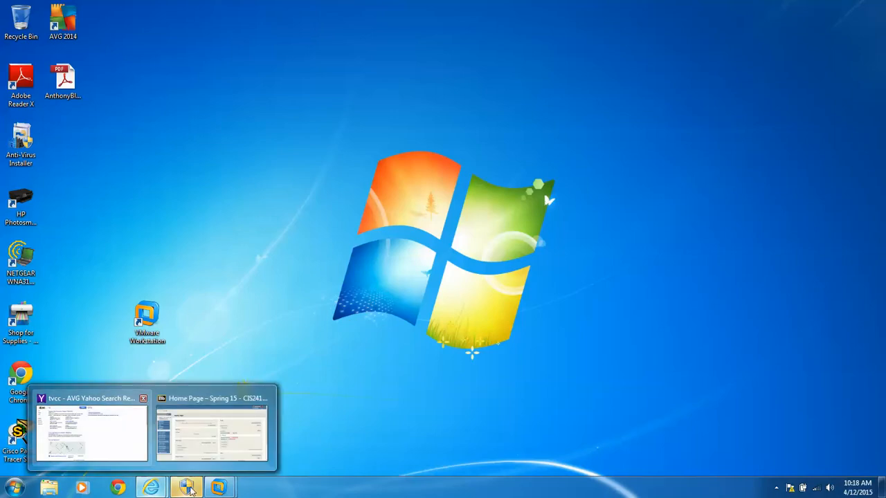
{"action": "mouse_move", "coordinate": [219, 489]}
{"action": "mouse_move", "coordinate": [176, 425]}
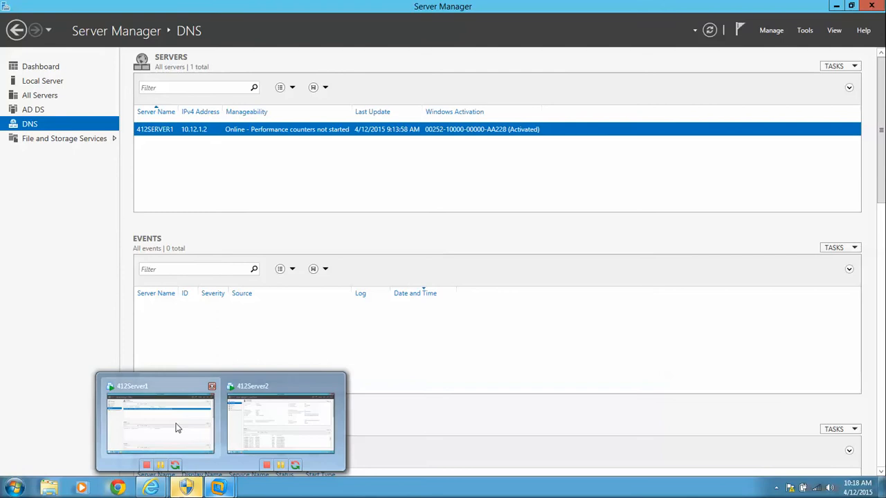
{"action": "left_click", "coordinate": [177, 426]}
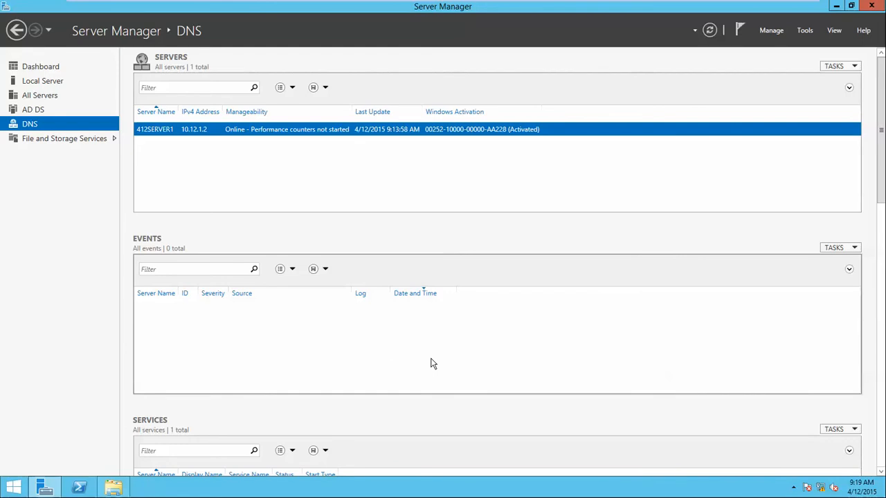
Step: Open Active Directory Domains and Trusts and bring up the trust settings of the 412Dom1.local domain
{"action": "left_click", "coordinate": [807, 32]}
{"action": "left_click", "coordinate": [803, 57]}
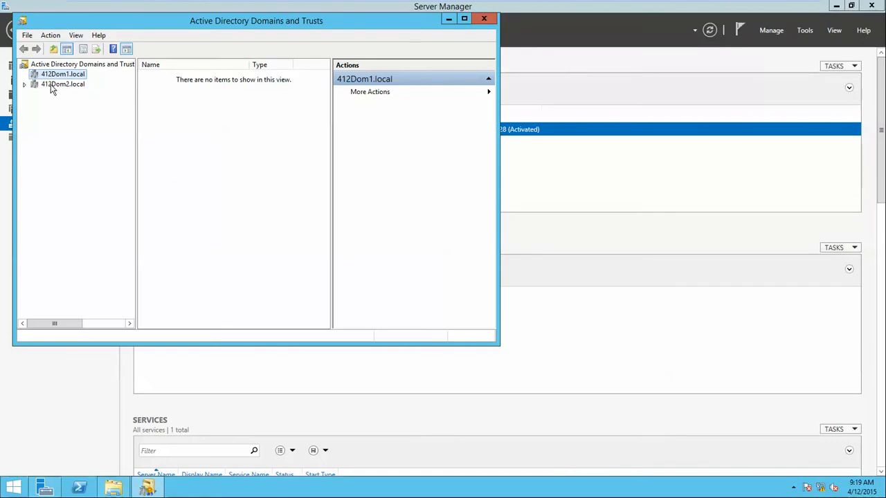
{"action": "right_click", "coordinate": [54, 79]}
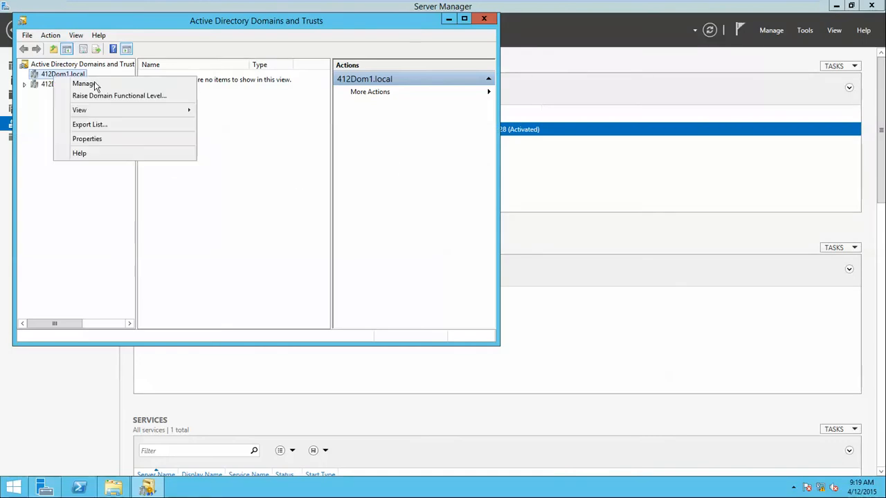
{"action": "left_click", "coordinate": [89, 140]}
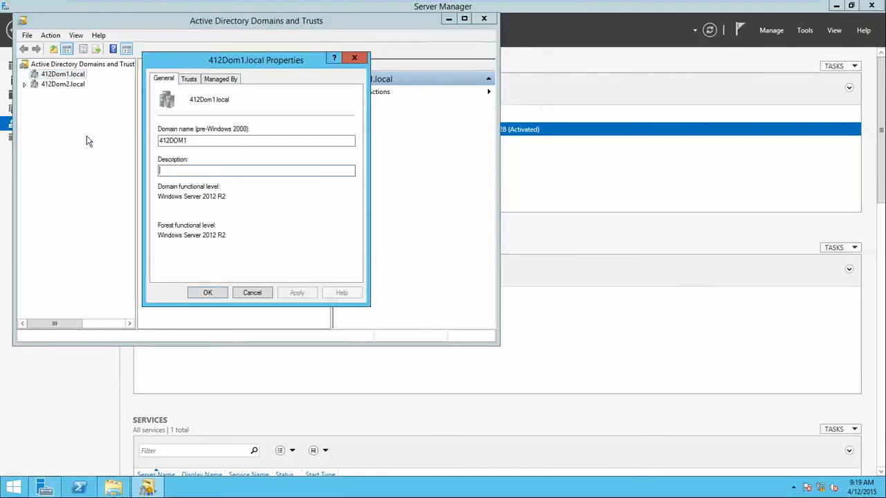
{"action": "left_click", "coordinate": [189, 79]}
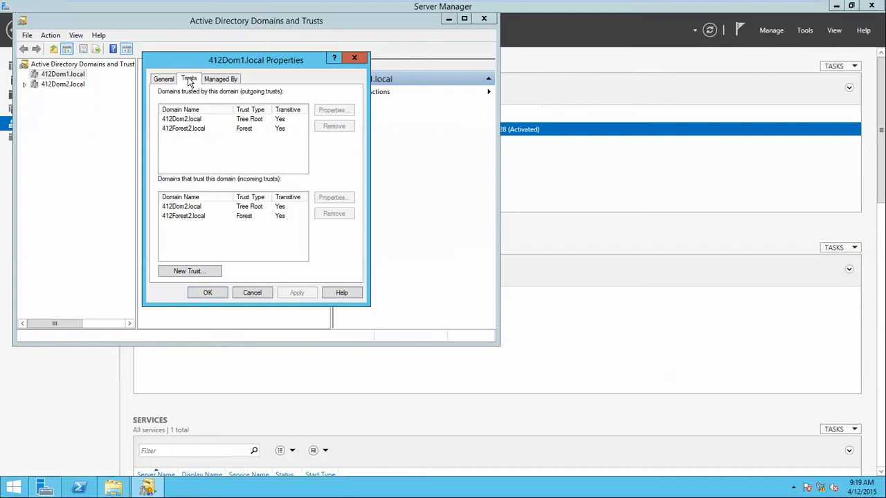
Step: Remove the outgoing 412Forest2.local trust from both domains, authenticating as 412Forest2\Administrator with the account password, and confirm the removal
{"action": "left_click", "coordinate": [185, 132]}
{"action": "left_click", "coordinate": [323, 126]}
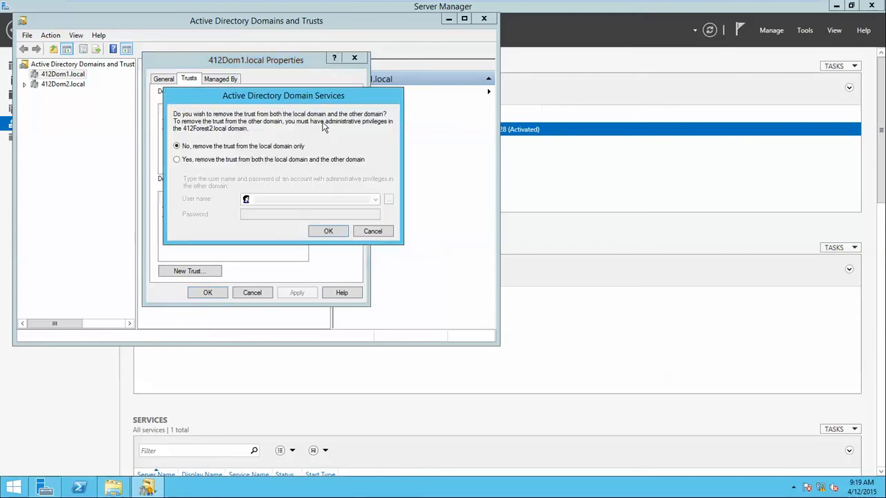
{"action": "left_click", "coordinate": [179, 160]}
{"action": "left_click", "coordinate": [277, 199]}
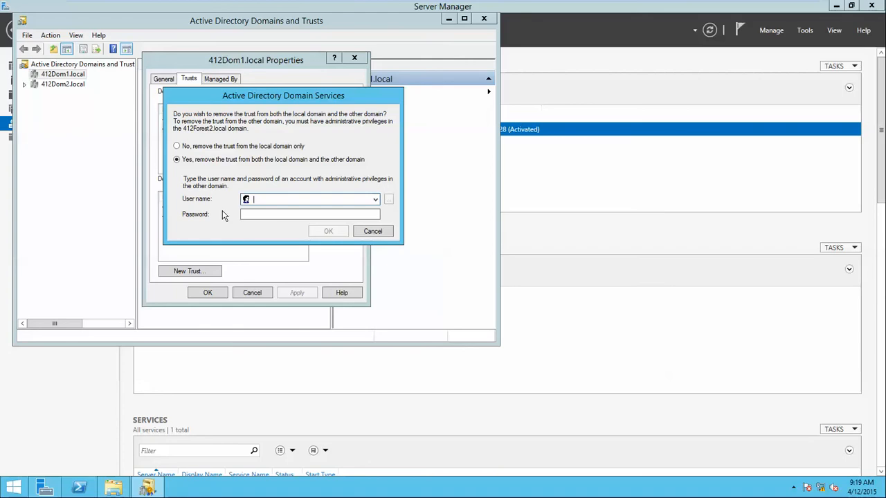
{"action": "type", "text": "412"}
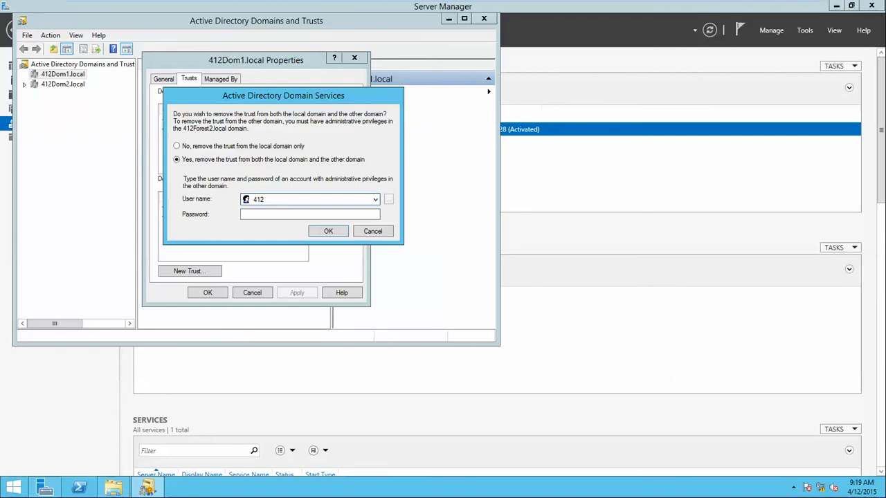
{"action": "key", "text": "BackSpace"}
{"action": "key", "text": "BackSpace"}
{"action": "type", "text": "Fores"}
{"action": "left_click", "coordinate": [251, 214]}
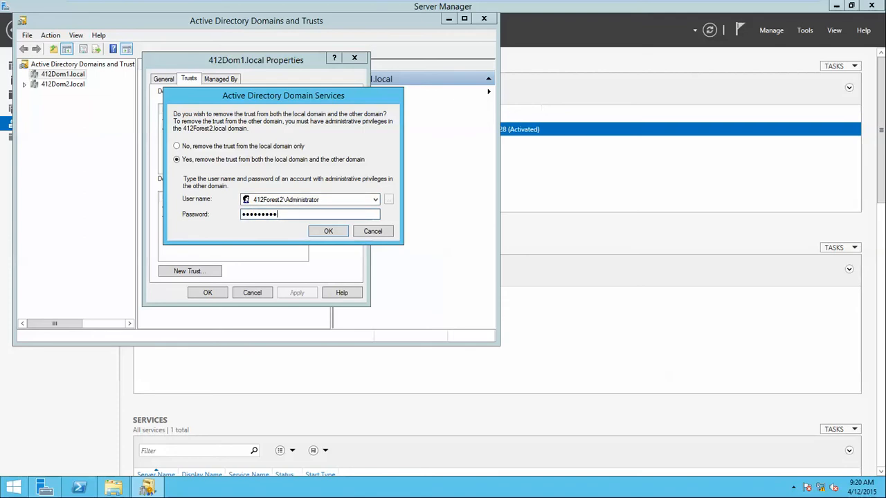
{"action": "key", "text": "Return"}
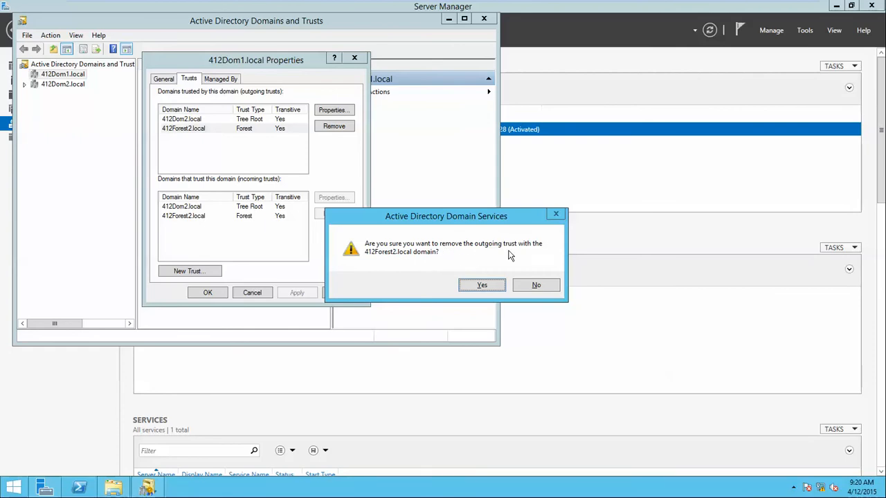
{"action": "left_click", "coordinate": [482, 286]}
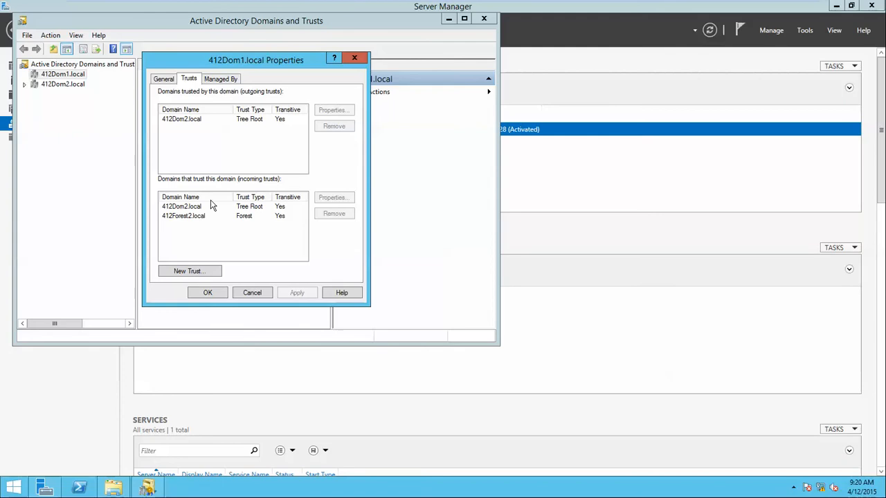
Step: Remove the incoming 412Forest2.local trust from both the local and the other domain, and close Active Directory Domains and Trusts
{"action": "left_click", "coordinate": [200, 218]}
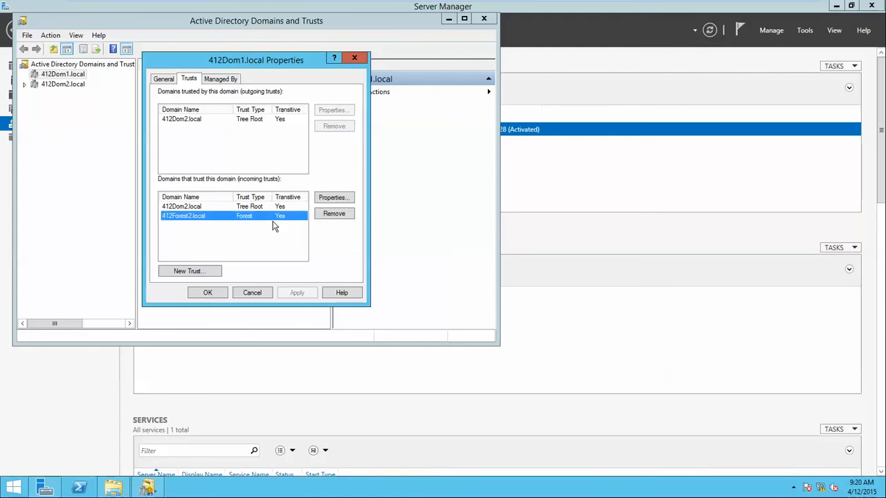
{"action": "left_click", "coordinate": [322, 215]}
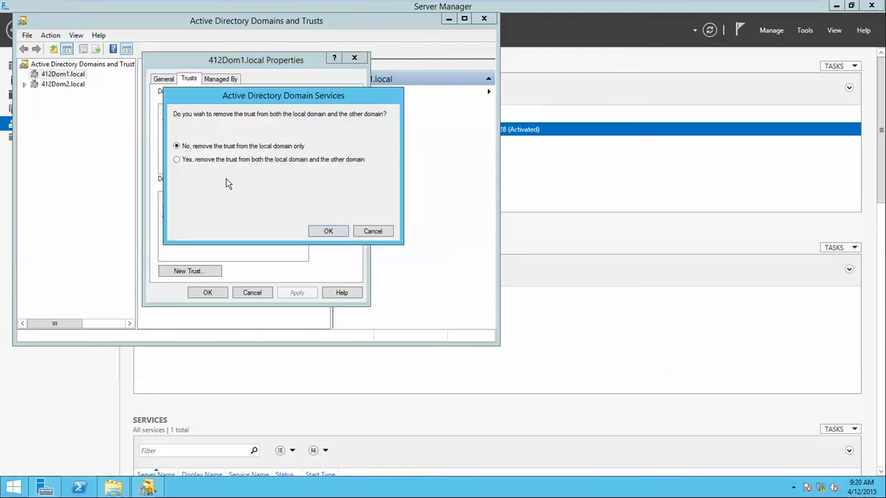
{"action": "left_click", "coordinate": [177, 160]}
{"action": "left_click", "coordinate": [338, 232]}
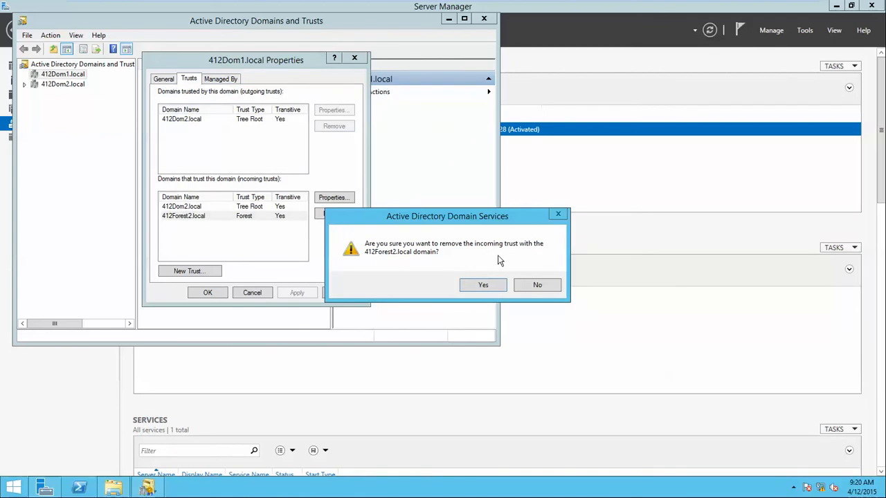
{"action": "left_click", "coordinate": [482, 286]}
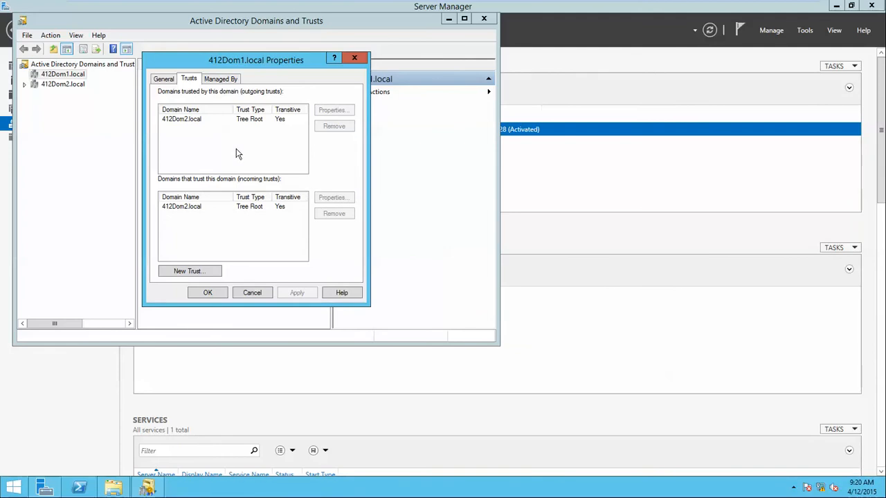
{"action": "left_click", "coordinate": [207, 294]}
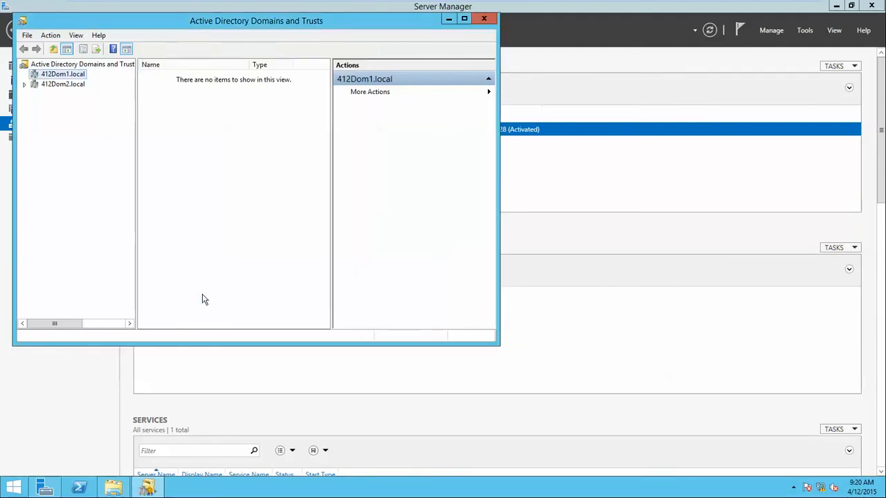
{"action": "left_click", "coordinate": [483, 20]}
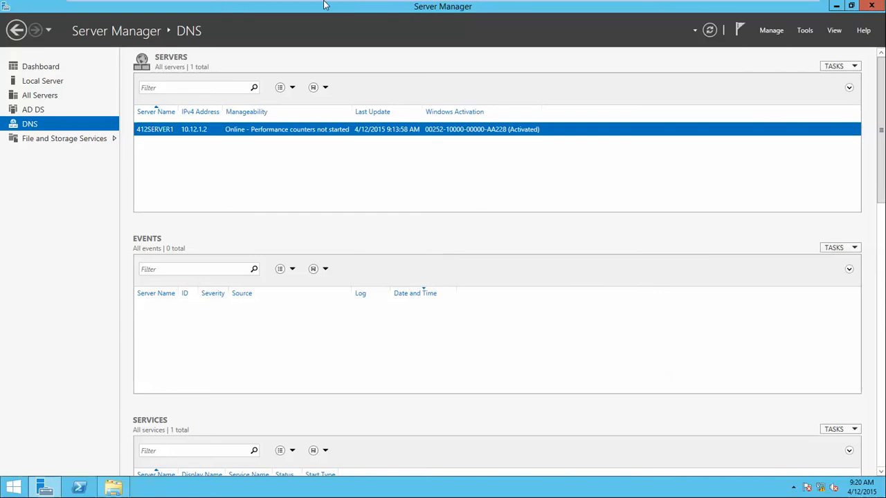
Step: Switch to the 412Server2 virtual machine and start the Remove Roles and Features Wizard for 412Server2.412Forest2.local
{"action": "mouse_move", "coordinate": [162, 7]}
{"action": "left_click", "coordinate": [173, 8]}
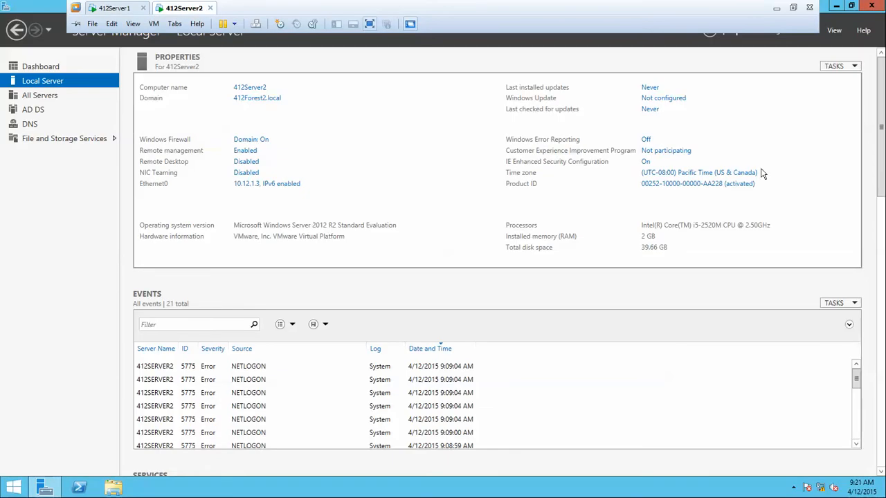
{"action": "left_click", "coordinate": [808, 30]}
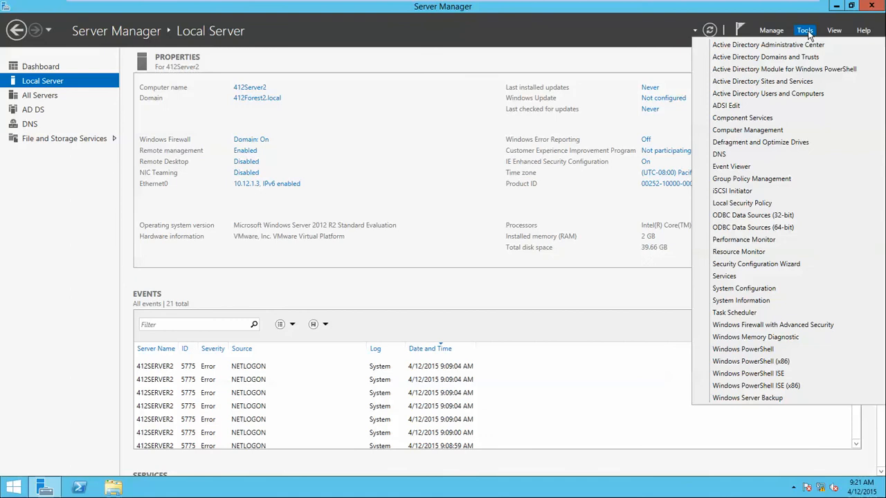
{"action": "left_click", "coordinate": [773, 31]}
{"action": "left_click", "coordinate": [773, 30]}
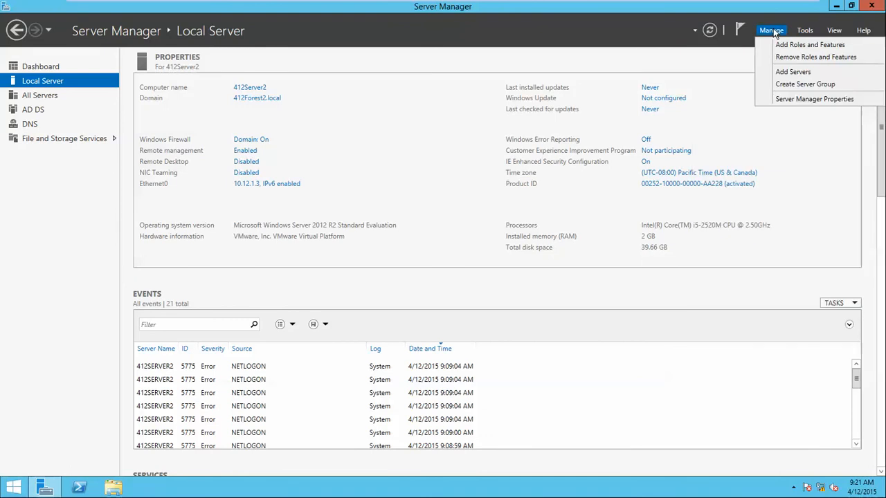
{"action": "left_click", "coordinate": [789, 58]}
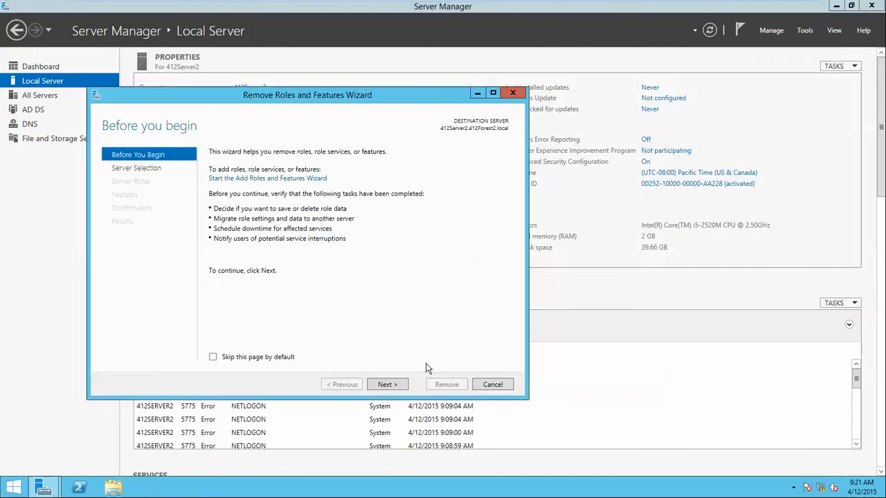
{"action": "left_click", "coordinate": [393, 385]}
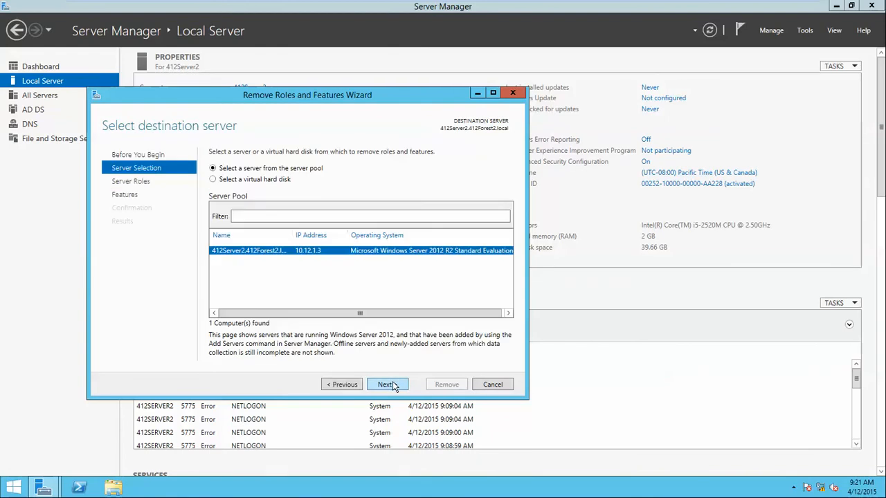
{"action": "left_click", "coordinate": [393, 384]}
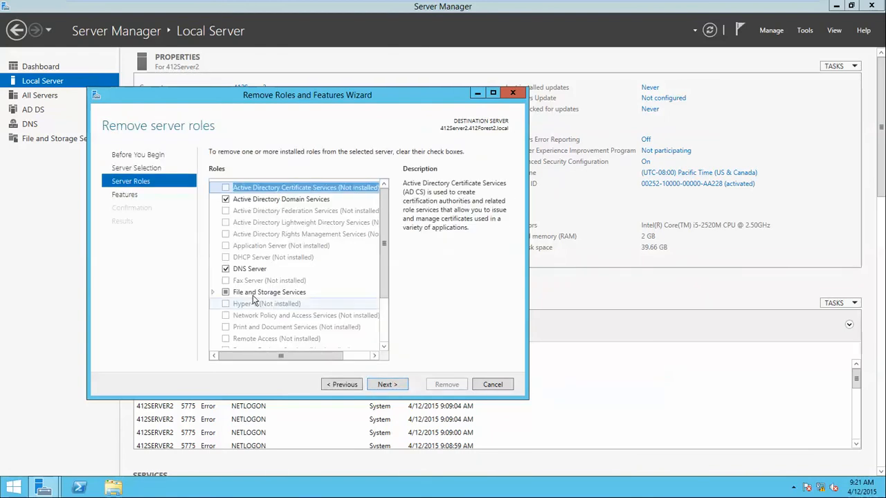
Step: Try to remove Active Directory Domain Services with its management tools, and start demoting this domain controller from the validation results
{"action": "left_click", "coordinate": [225, 199]}
{"action": "left_click", "coordinate": [226, 200]}
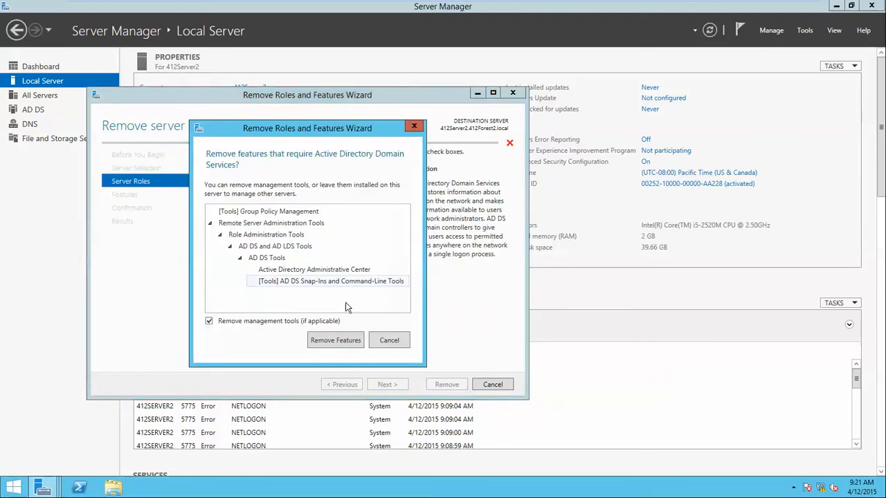
{"action": "left_click", "coordinate": [337, 342]}
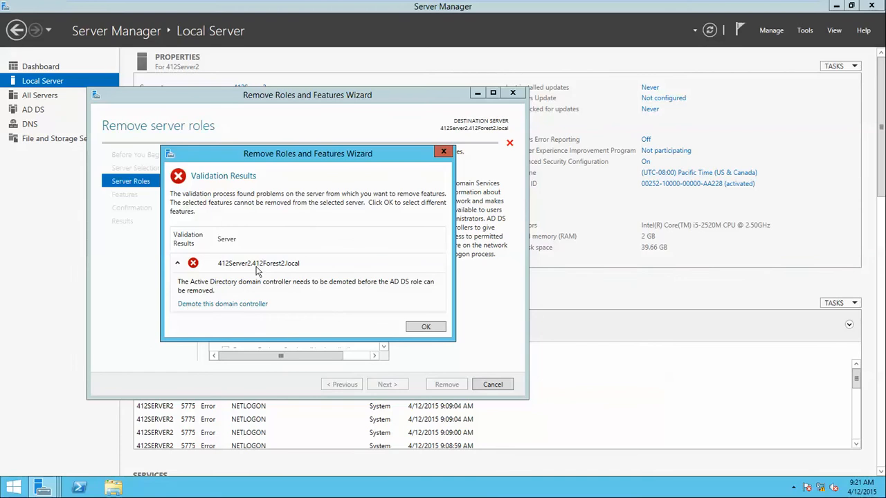
{"action": "left_click", "coordinate": [212, 306]}
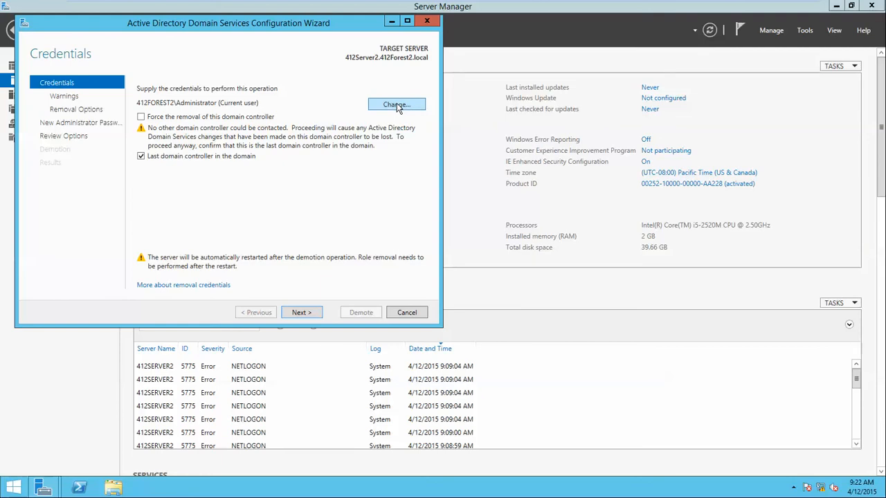
Step: Accept the current credentials for demoting the last domain controller and agree to proceed with removal despite the hosted roles
{"action": "left_click", "coordinate": [300, 315]}
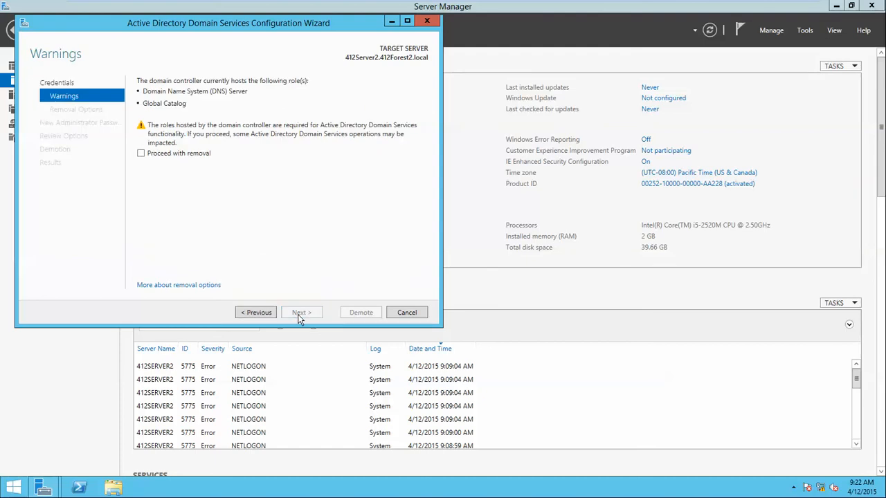
{"action": "left_click", "coordinate": [142, 155]}
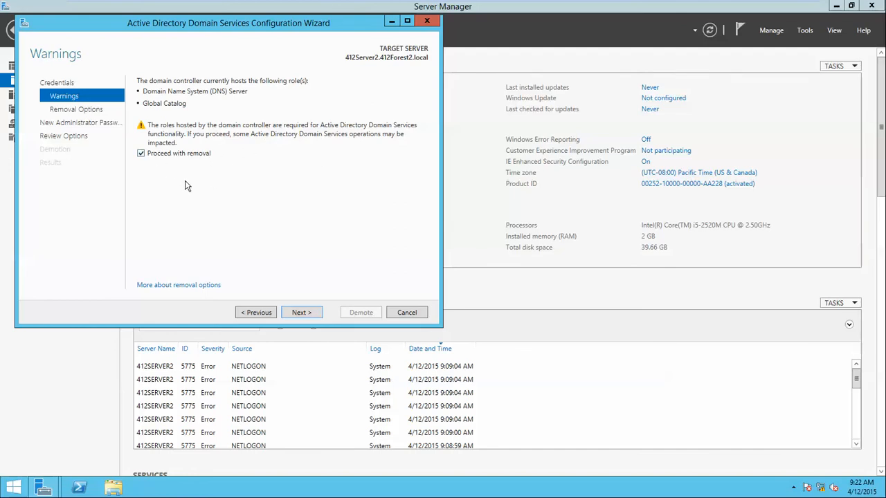
{"action": "left_click", "coordinate": [308, 313]}
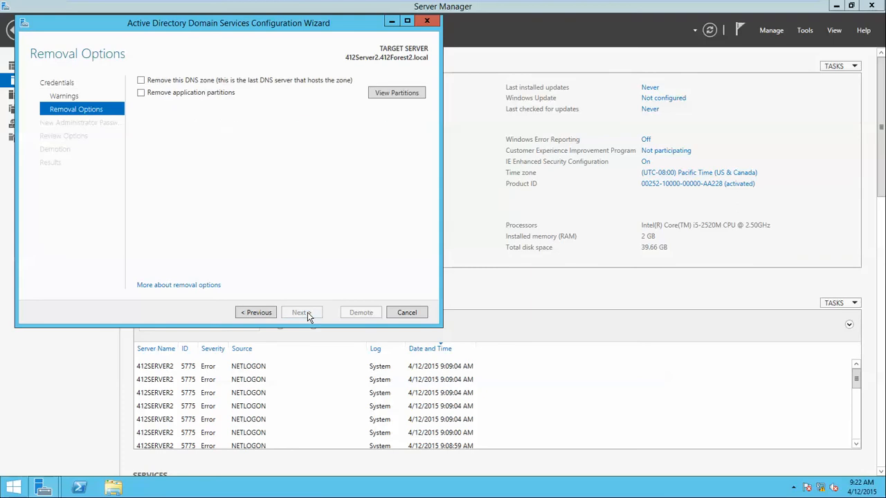
Step: Include the DNS zone and the application partitions in the domain controller removal
{"action": "left_click", "coordinate": [141, 81]}
{"action": "left_click", "coordinate": [141, 92]}
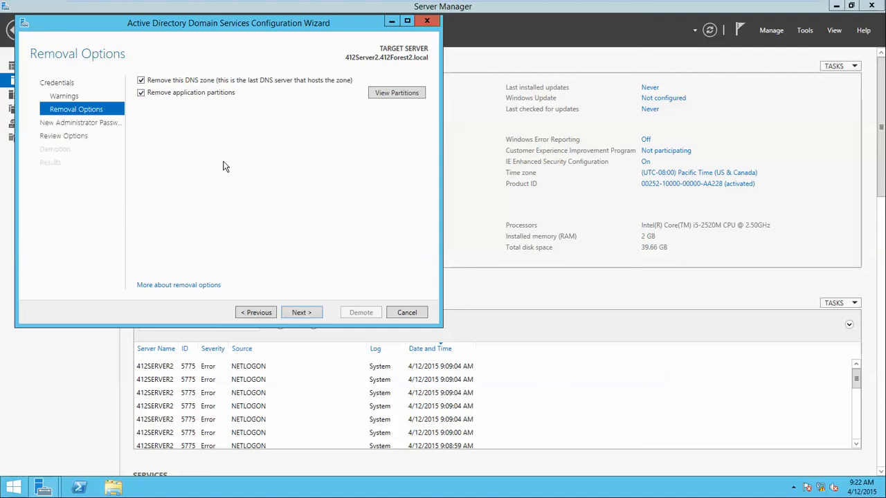
{"action": "left_click", "coordinate": [302, 312]}
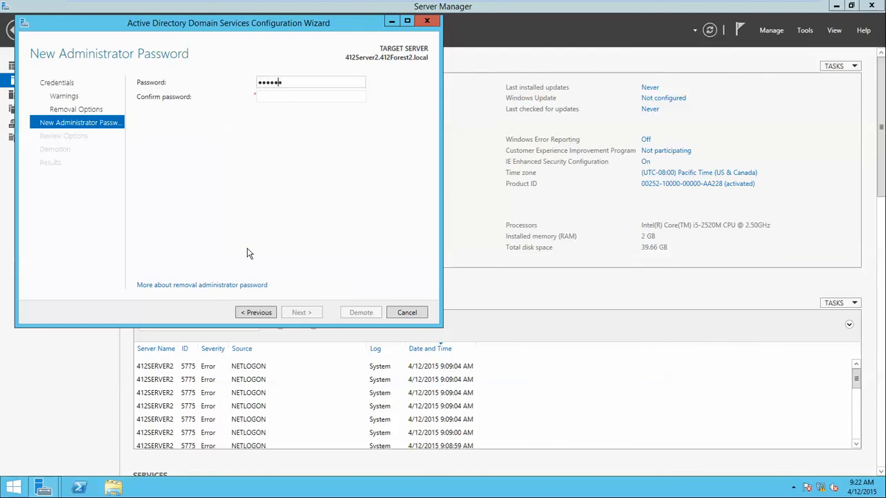
Step: Enter and confirm the new local administrator password, and continue to the review of the demotion options
{"action": "key", "text": "Tab"}
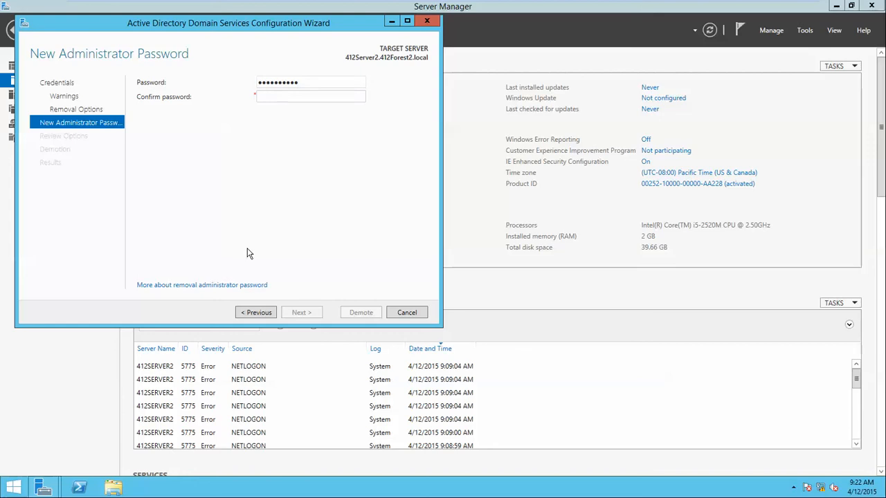
{"action": "type", "text": "••••••••••"}
{"action": "left_click", "coordinate": [299, 313]}
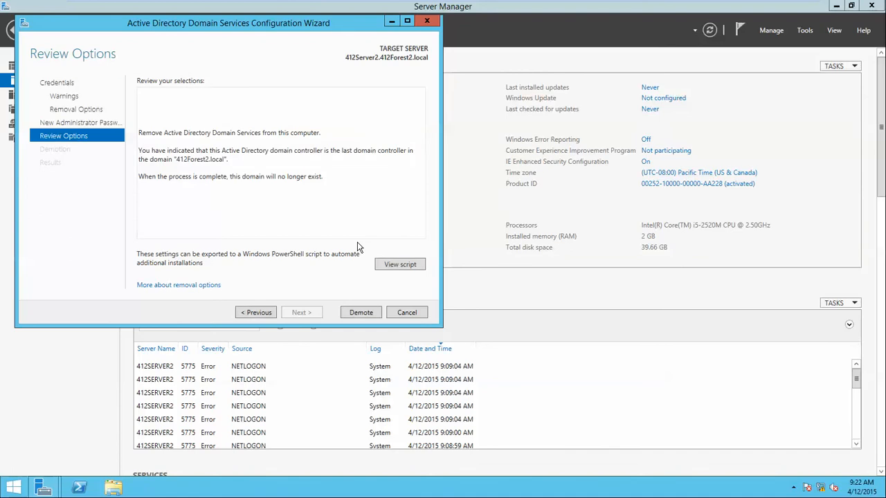
Step: Demote the domain controller, dismiss the sign-out notice and minimize the virtual machine window while the server restarts
{"action": "left_click", "coordinate": [353, 313]}
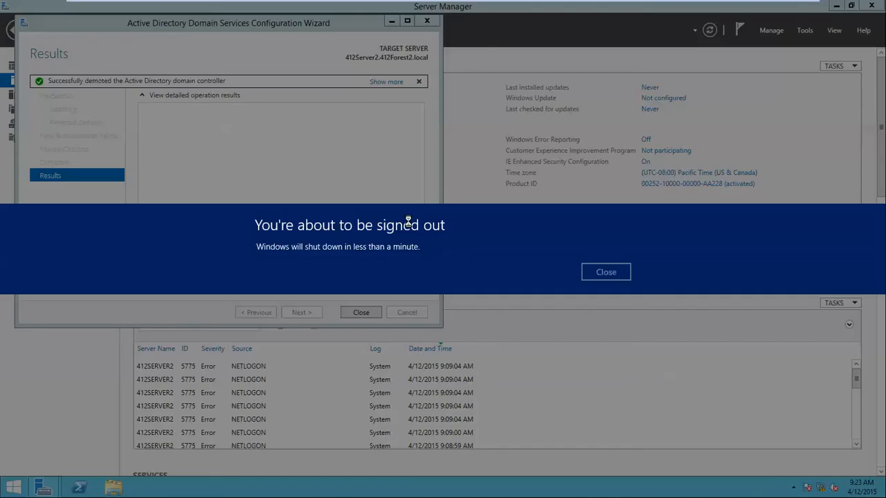
{"action": "left_click", "coordinate": [605, 272]}
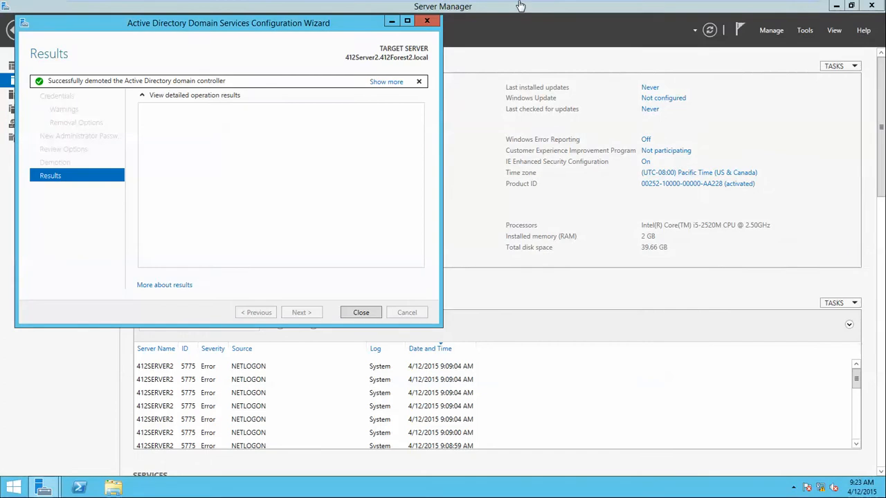
{"action": "mouse_move", "coordinate": [736, 37]}
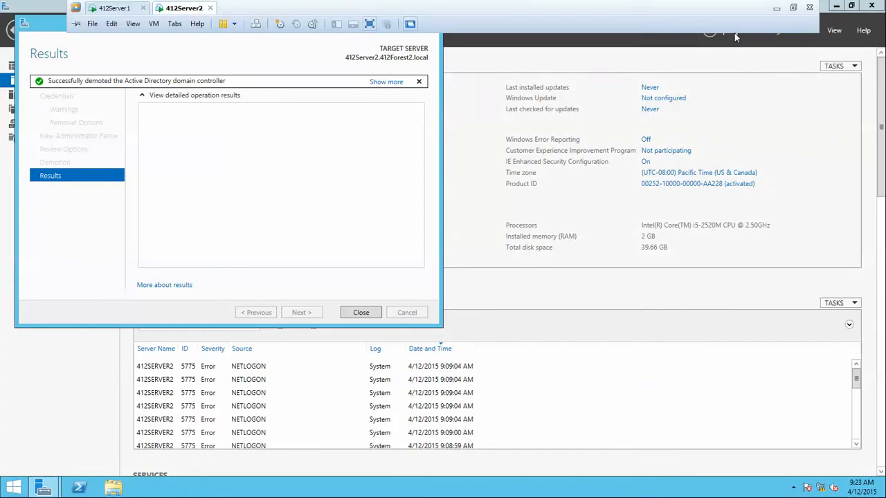
{"action": "left_click", "coordinate": [775, 7]}
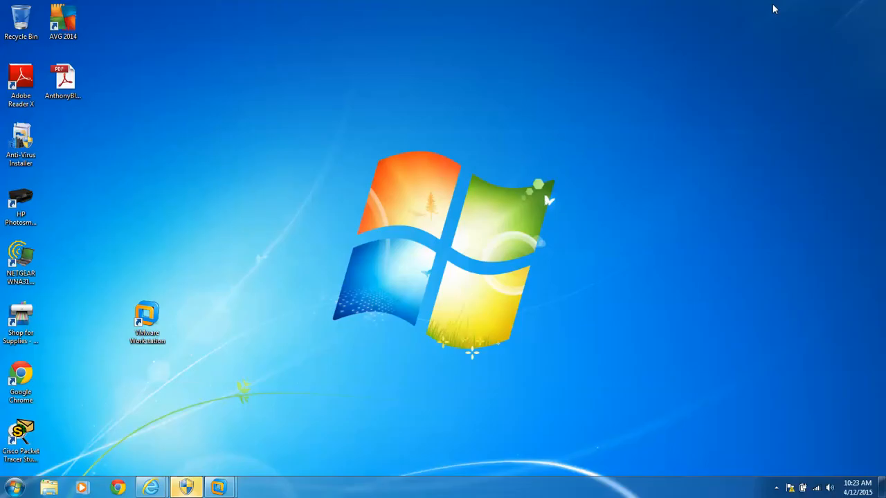
{"action": "left_click", "coordinate": [774, 489]}
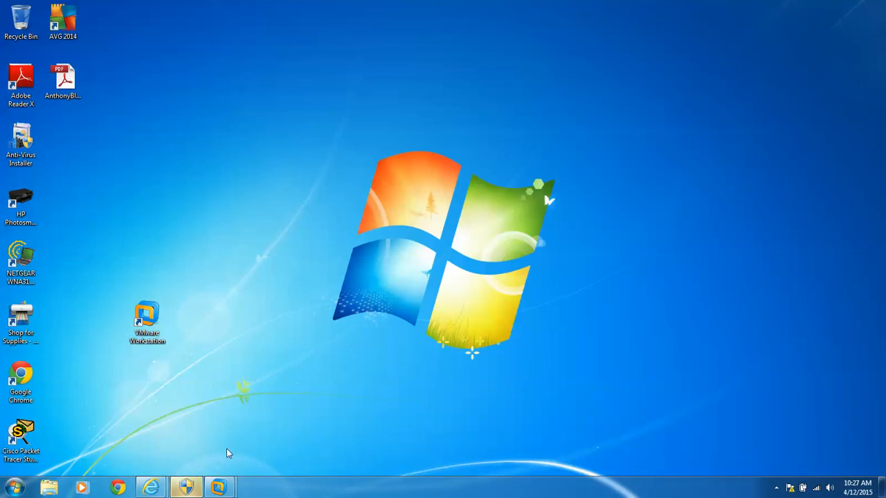
Step: Return to the 412Server2 virtual machine and check the IPv4 address and DNS server settings of the Ethernet0 adapter
{"action": "mouse_move", "coordinate": [227, 485]}
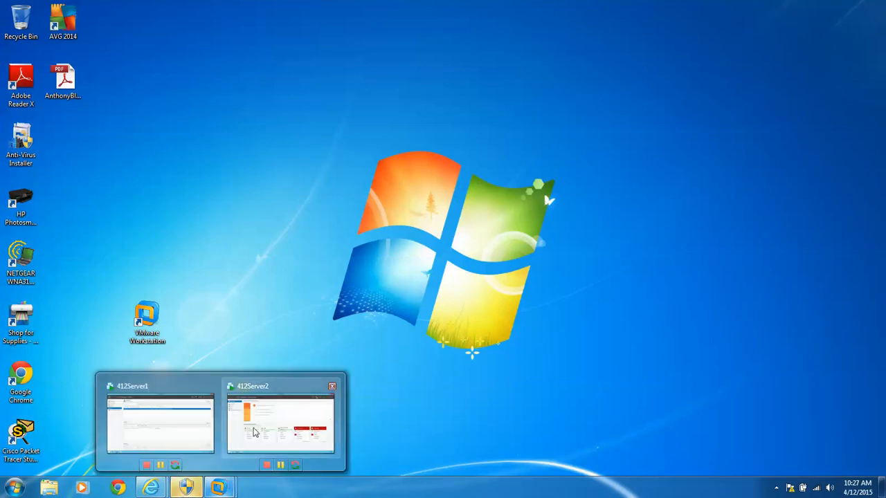
{"action": "left_click", "coordinate": [254, 431]}
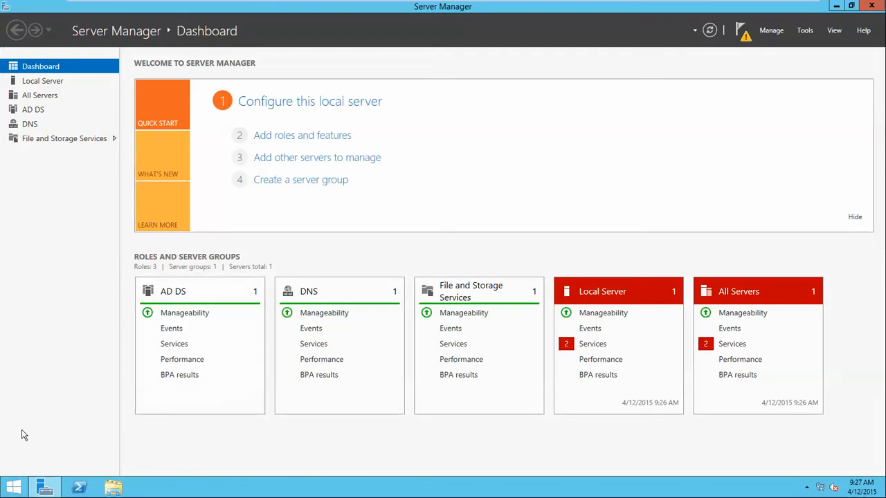
{"action": "right_click", "coordinate": [19, 487]}
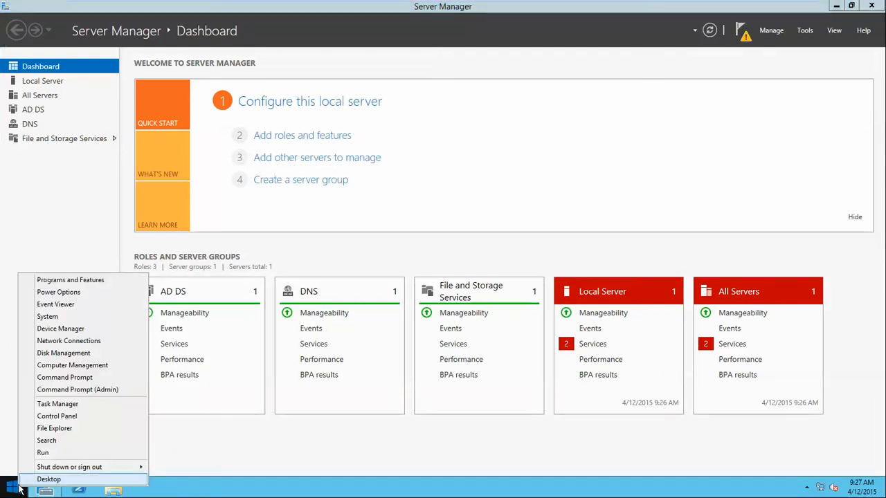
{"action": "left_click", "coordinate": [80, 340]}
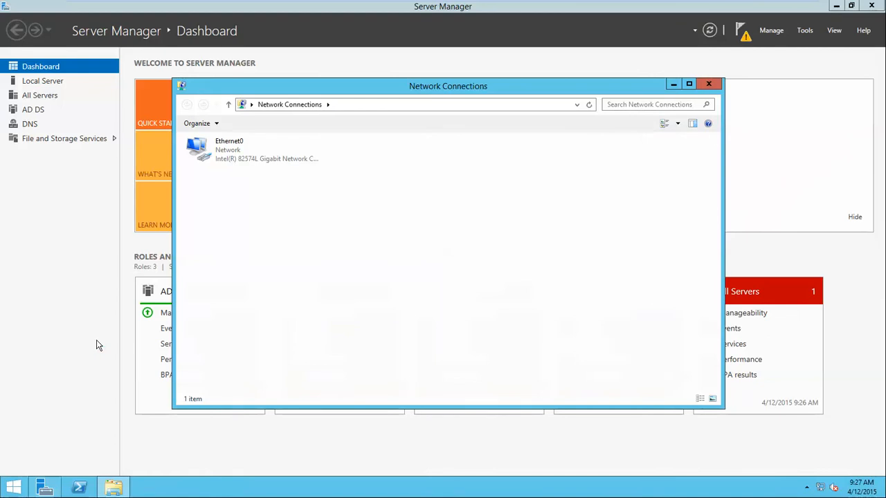
{"action": "right_click", "coordinate": [247, 162]}
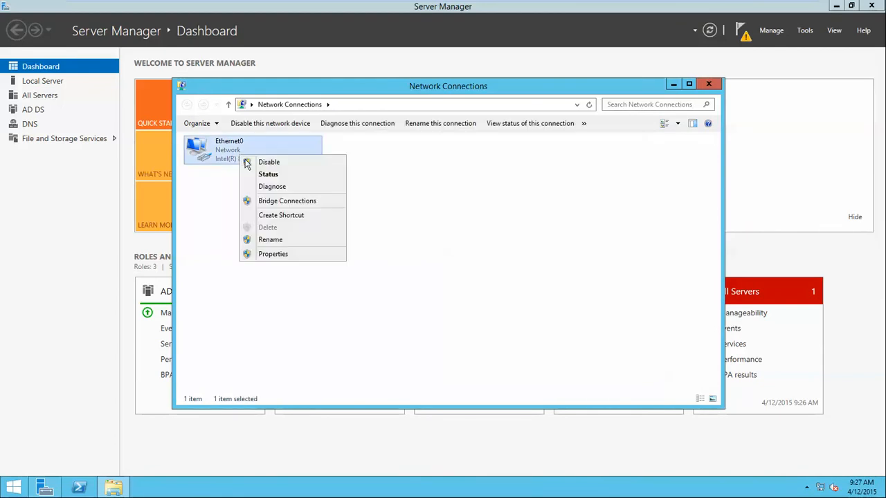
{"action": "left_click", "coordinate": [277, 255]}
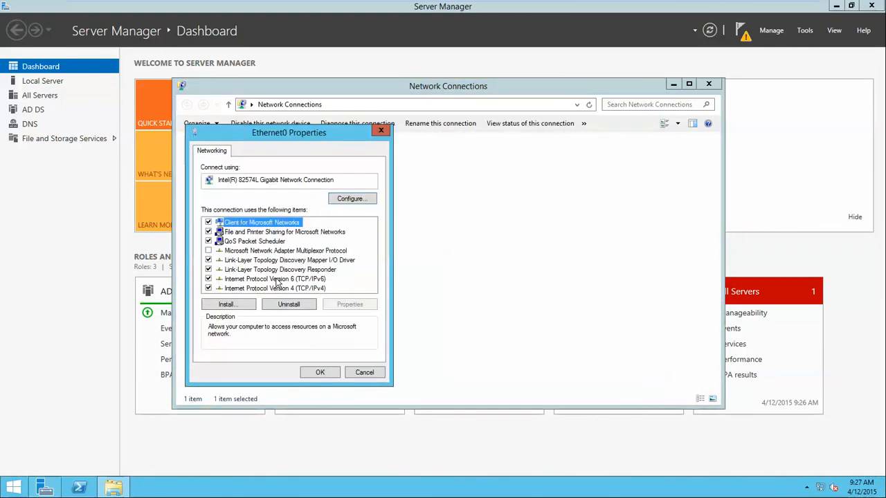
{"action": "left_click", "coordinate": [305, 289]}
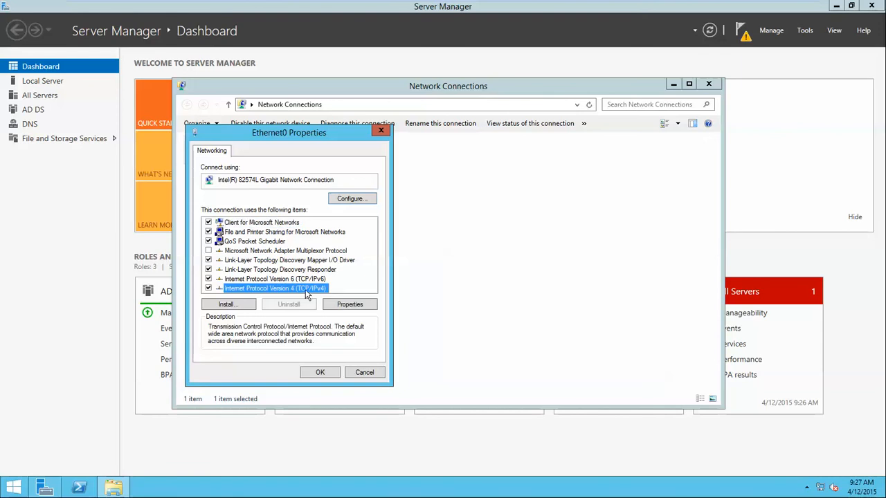
{"action": "left_click", "coordinate": [342, 312]}
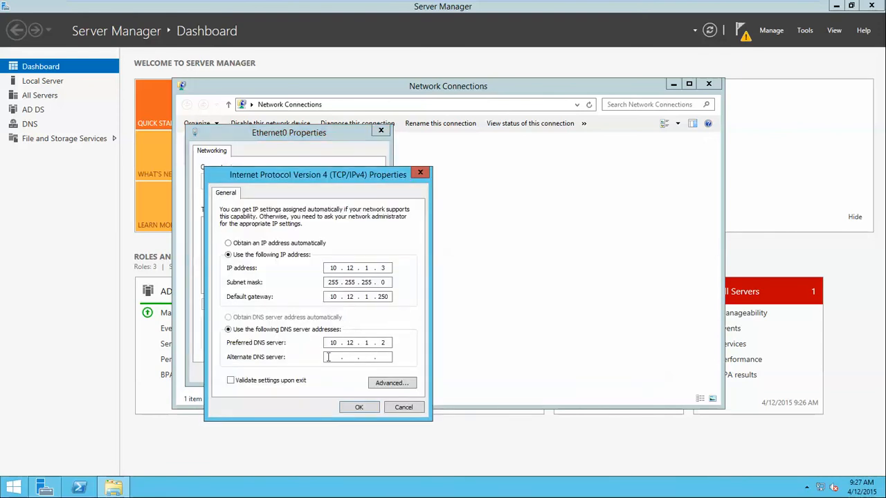
{"action": "left_click", "coordinate": [358, 407]}
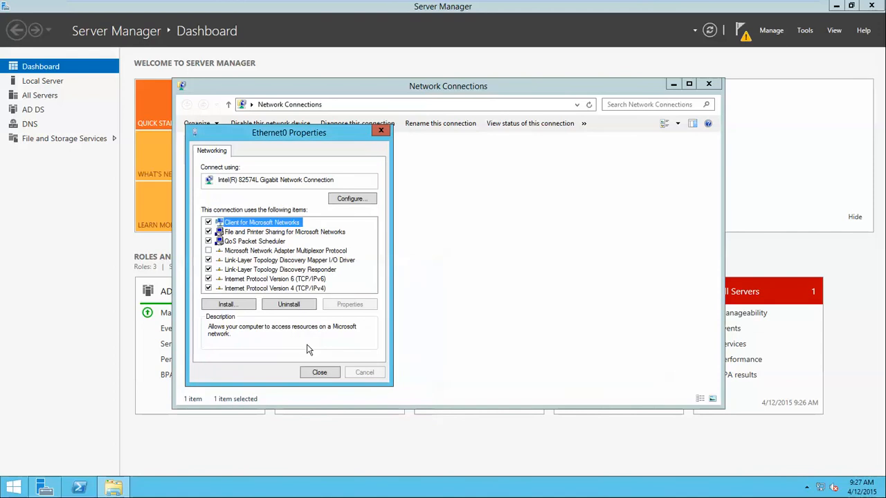
Step: Check the IPv6 settings of the Ethernet0 adapter and close the network connections
{"action": "left_click", "coordinate": [304, 280]}
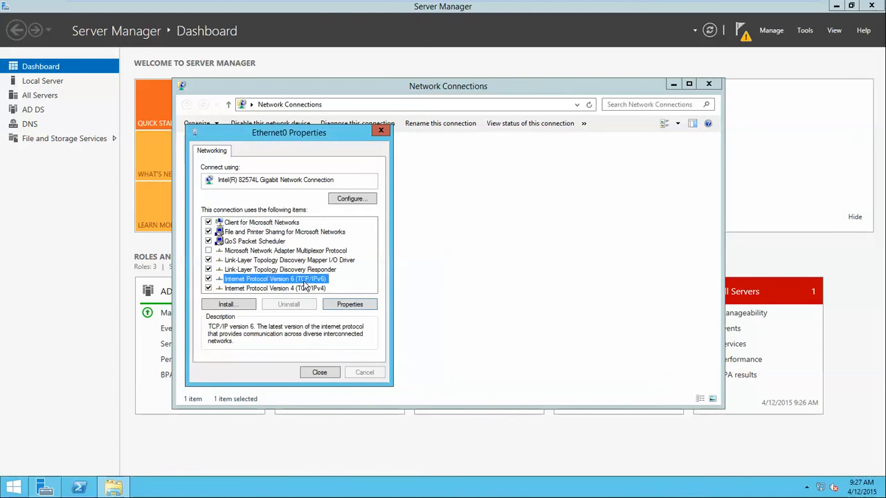
{"action": "left_click", "coordinate": [350, 305]}
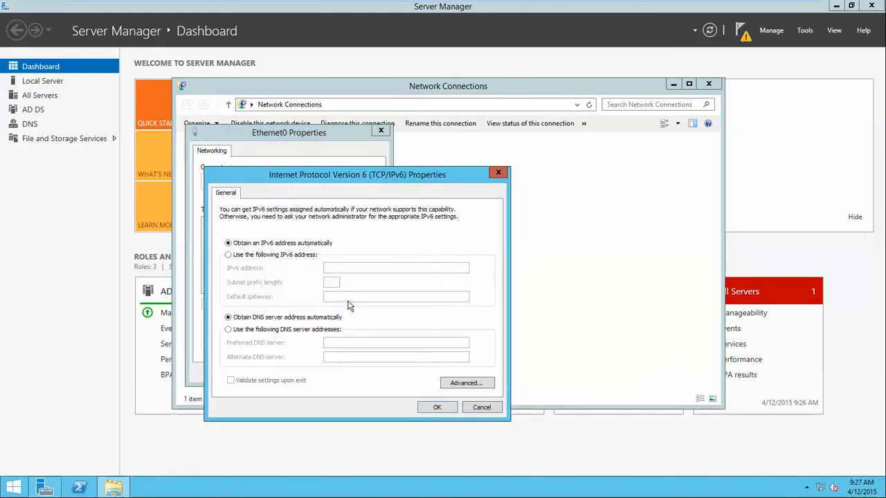
{"action": "left_click", "coordinate": [435, 409]}
{"action": "left_click", "coordinate": [312, 374]}
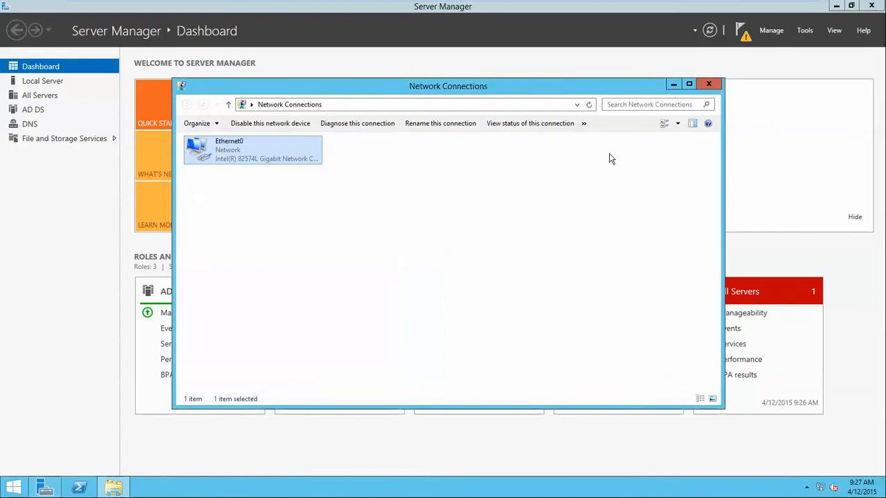
{"action": "left_click", "coordinate": [709, 84]}
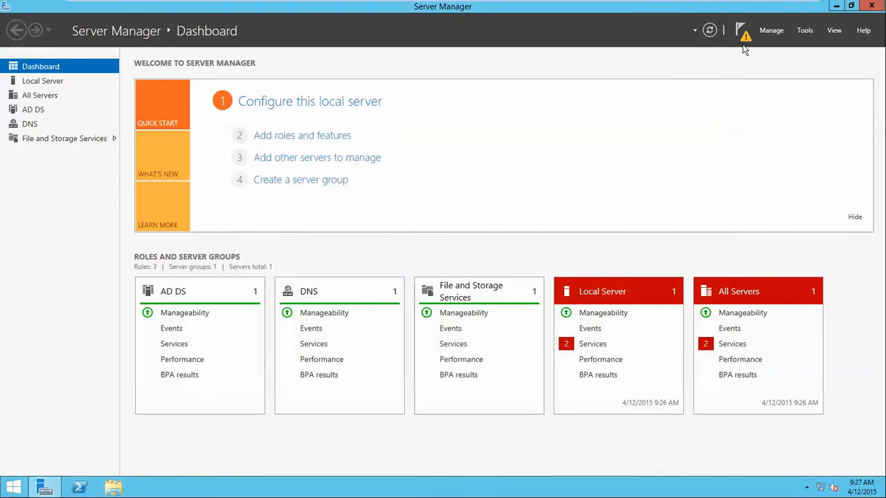
Step: Start promoting this server to a domain controller in the existing domain 412Dom1.local
{"action": "left_click", "coordinate": [743, 35]}
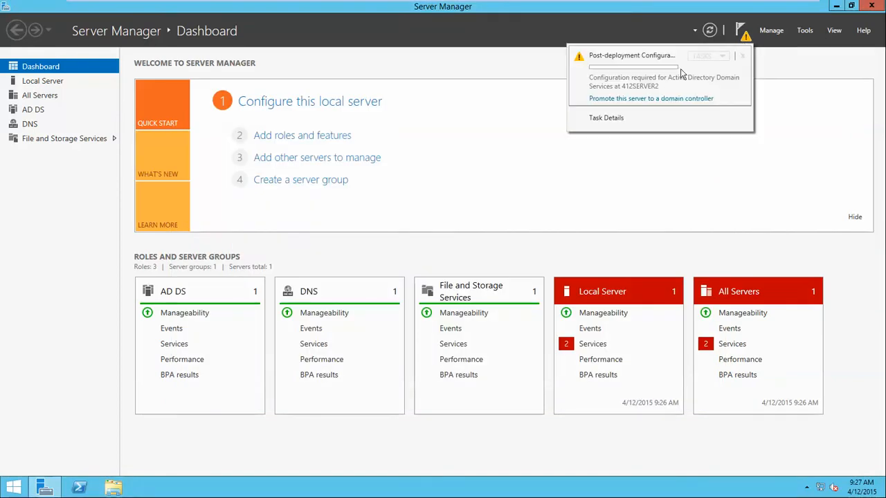
{"action": "left_click", "coordinate": [636, 100]}
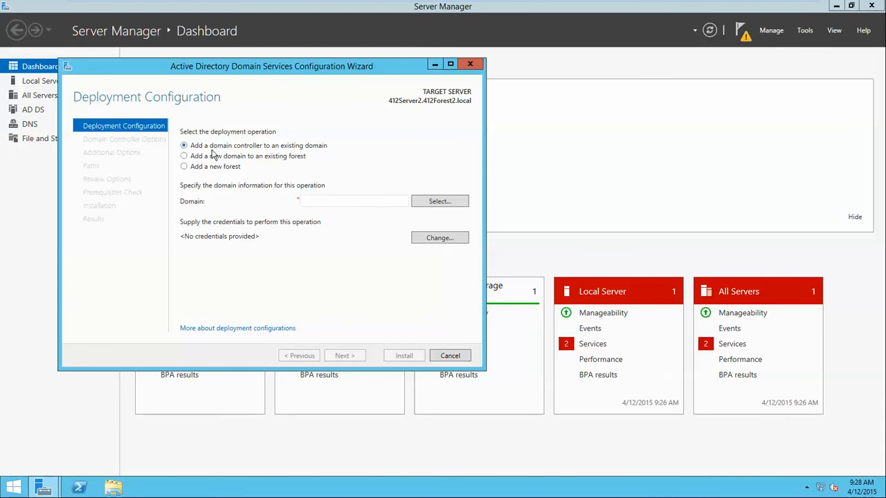
{"action": "left_click", "coordinate": [313, 203]}
{"action": "type", "text": "412Dom1.local"}
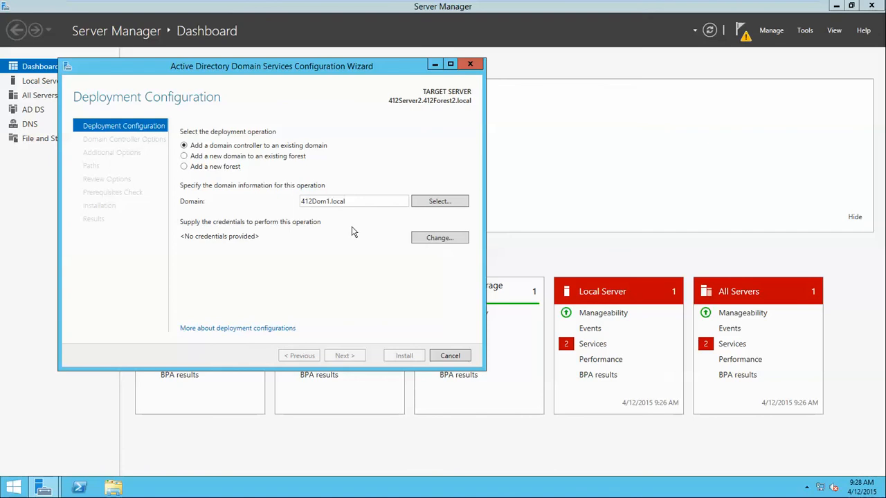
Step: Try to continue with 412Dom1/Administrator and the account password as the deployment credentials
{"action": "left_click", "coordinate": [439, 240]}
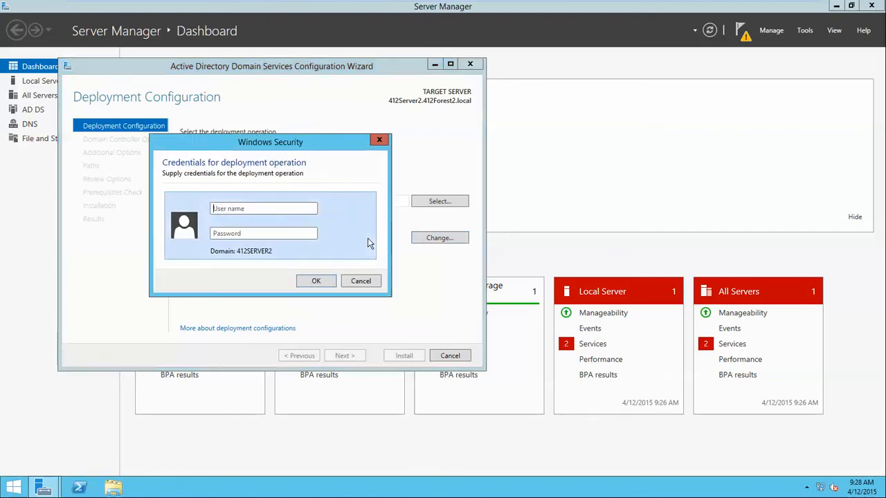
{"action": "type", "text": "Administrator"}
{"action": "key", "text": "Home"}
{"action": "type", "text": "412Dom"}
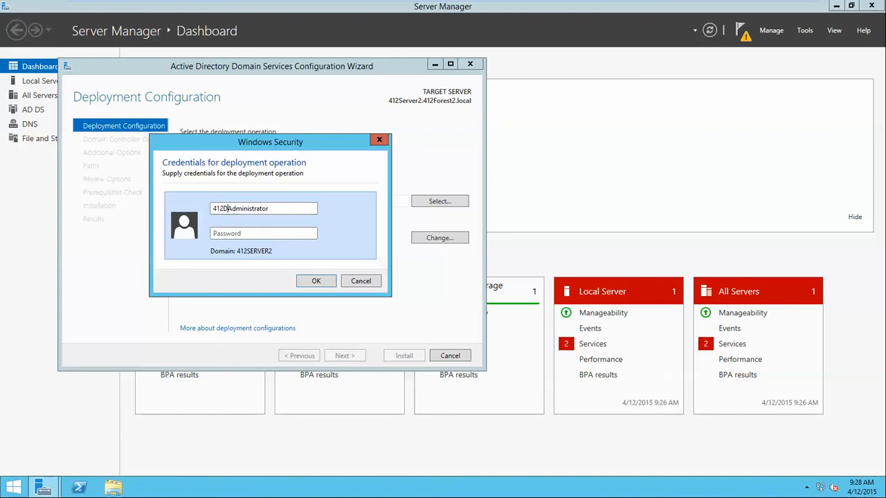
{"action": "type", "text": "1\\P"}
{"action": "key", "text": "Return"}
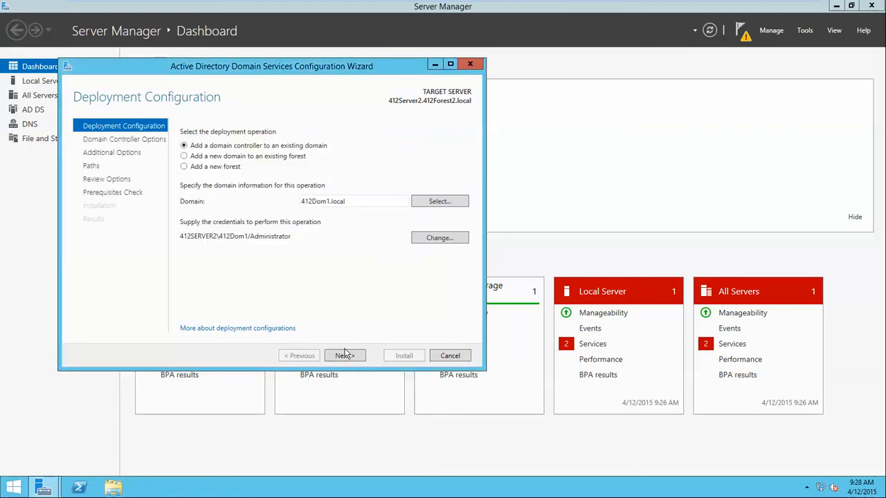
{"action": "left_click", "coordinate": [345, 355]}
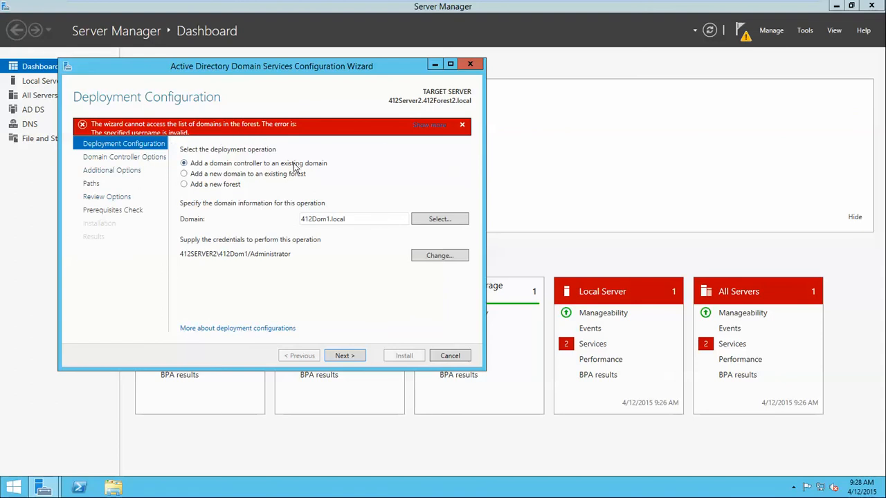
Step: Supply 412Dom1\Administrator and the account password as the deployment credentials, and continue to the domain controller options
{"action": "left_click", "coordinate": [437, 253]}
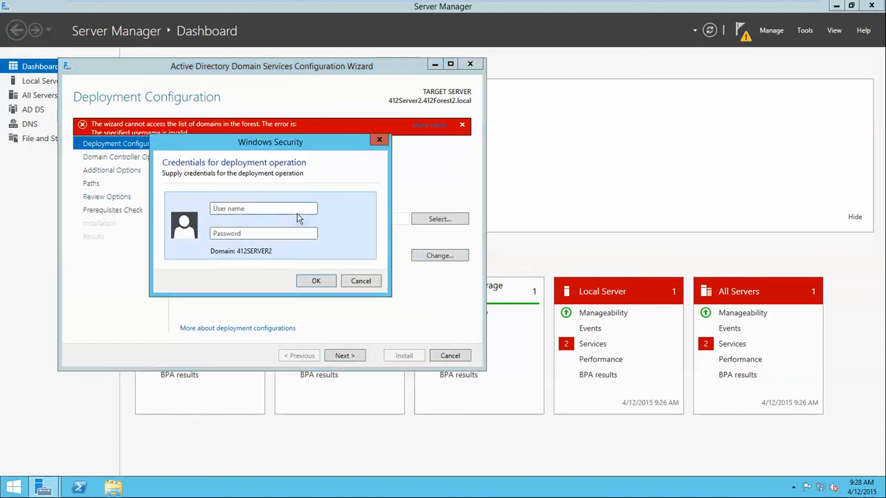
{"action": "type", "text": "4"}
{"action": "type", "text": "12Dom1\\Admin"}
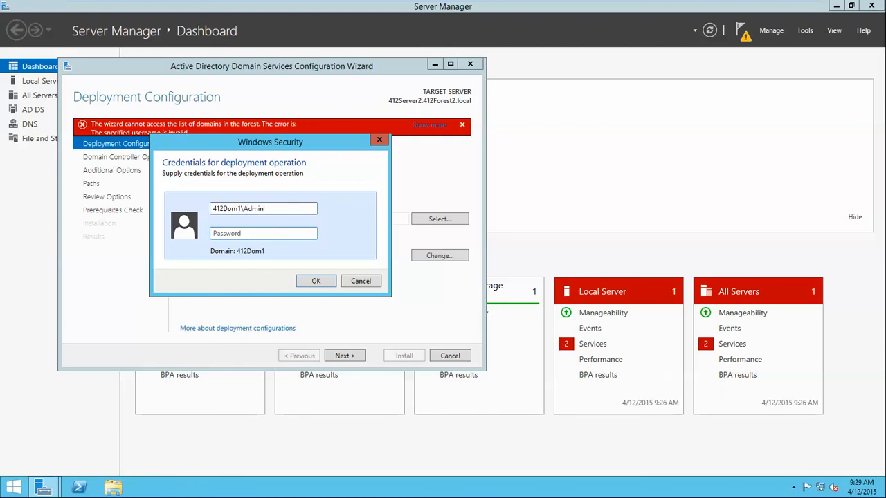
{"action": "type", "text": "istrator"}
{"action": "key", "text": "Tab"}
{"action": "type", "text": "••••••••••"}
{"action": "left_click", "coordinate": [317, 281]}
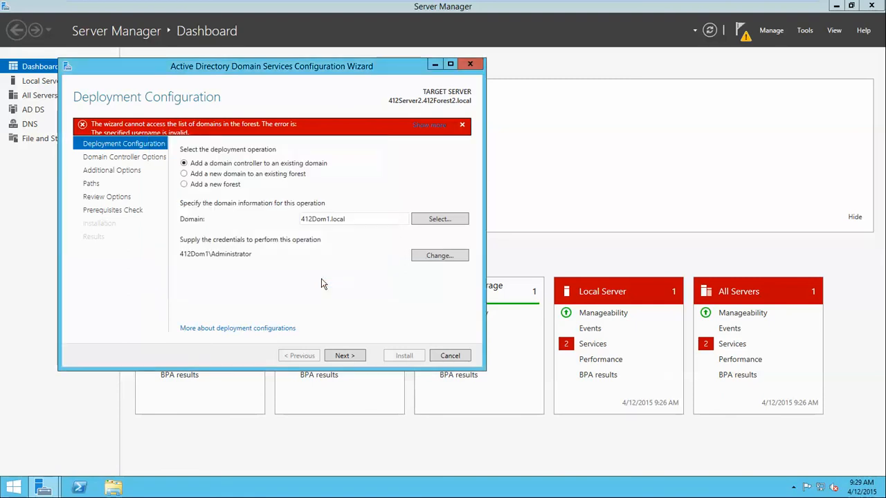
{"action": "left_click", "coordinate": [351, 353]}
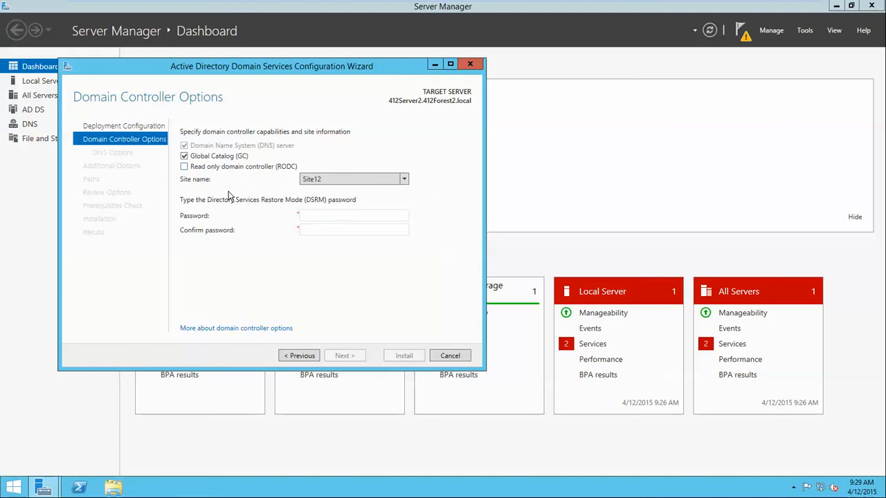
Step: Enter and confirm the Directory Services Restore Mode password, keeping the Global Catalog option and Site12
{"action": "left_click", "coordinate": [323, 216]}
{"action": "key", "text": "Tab"}
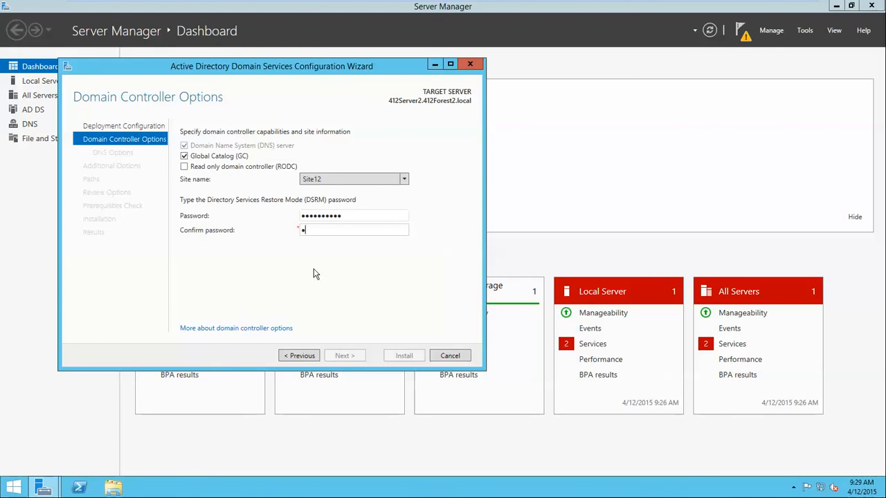
{"action": "type", "text": "*"}
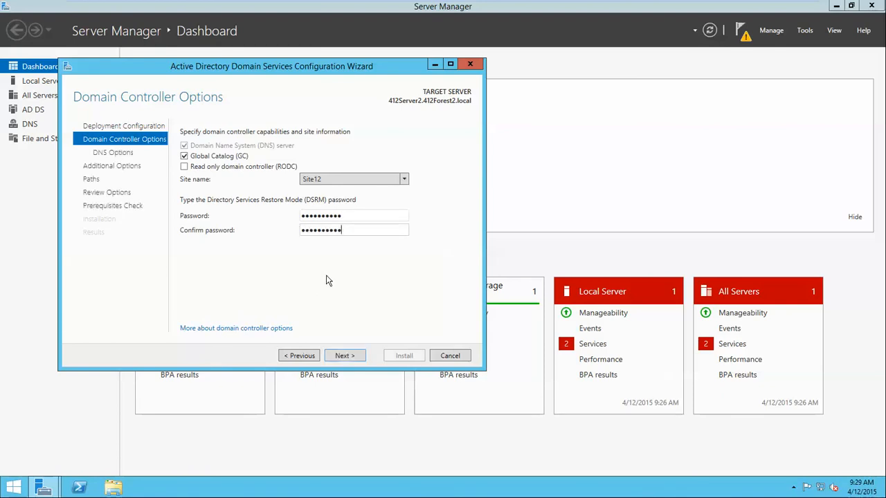
{"action": "left_click", "coordinate": [352, 356]}
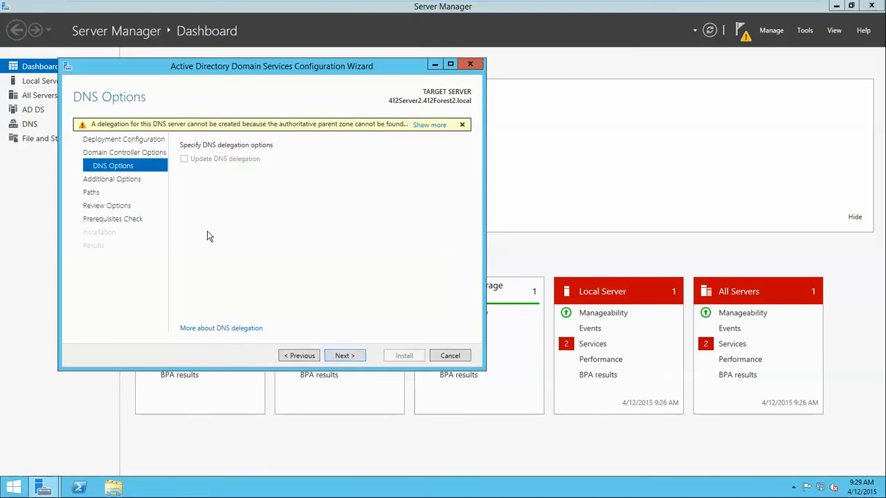
Step: Accept the default DNS options, replication from any domain controller and the default database, log and SYSVOL folders
{"action": "left_click", "coordinate": [347, 355]}
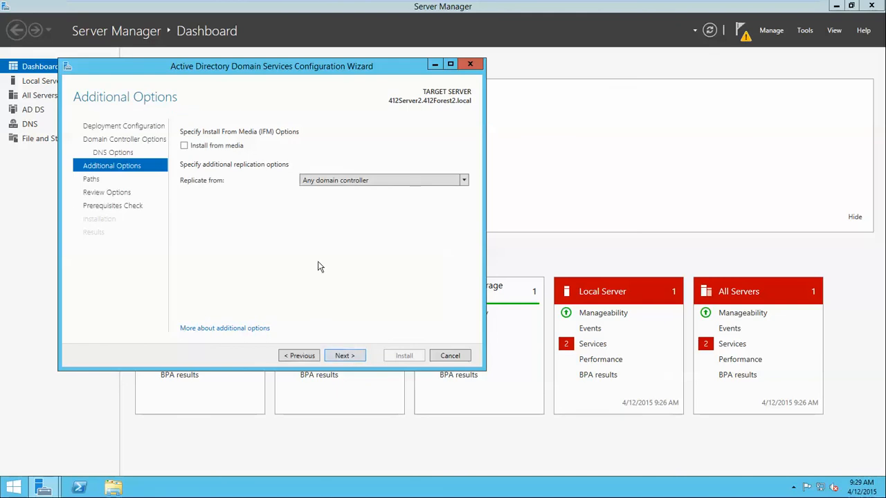
{"action": "left_click", "coordinate": [345, 357]}
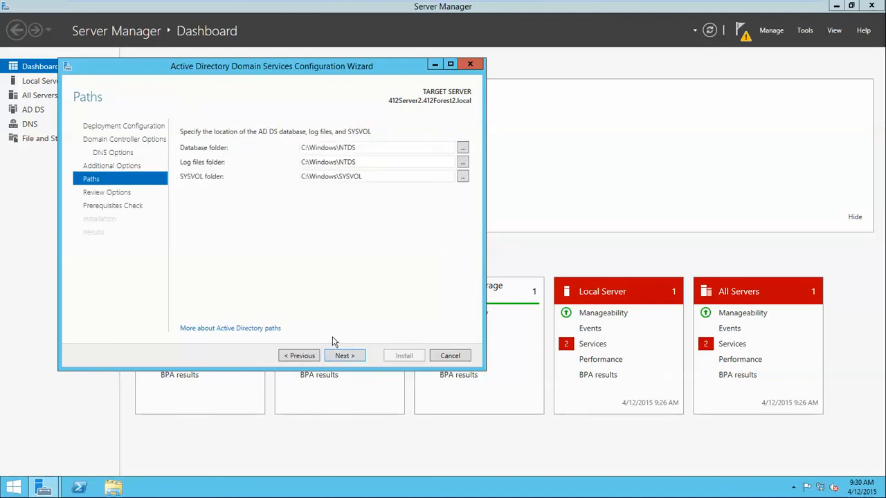
{"action": "left_click", "coordinate": [349, 360]}
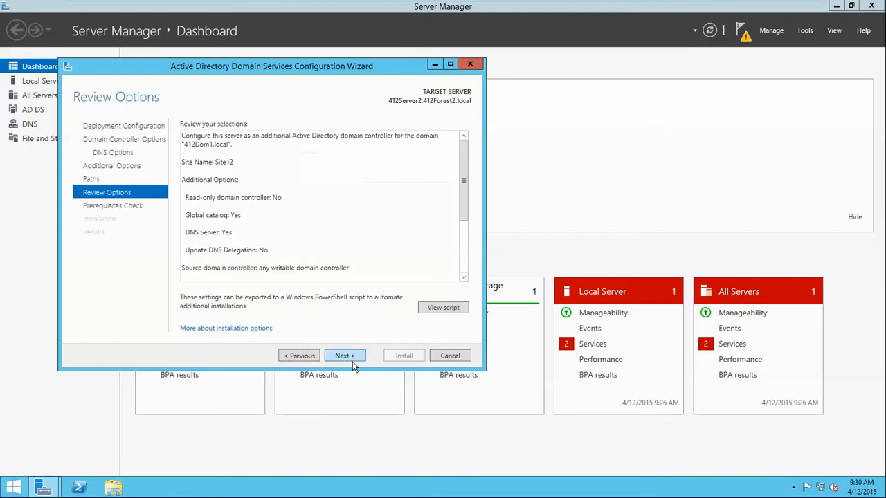
Step: Accept the reviewed options and install the additional domain controller for 412Dom1.local once the prerequisites check completes
{"action": "left_click", "coordinate": [344, 356]}
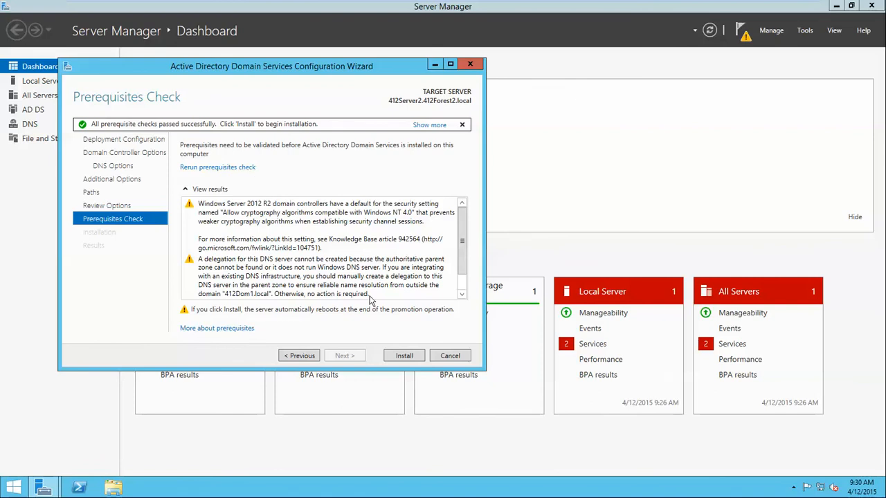
{"action": "left_click", "coordinate": [405, 357]}
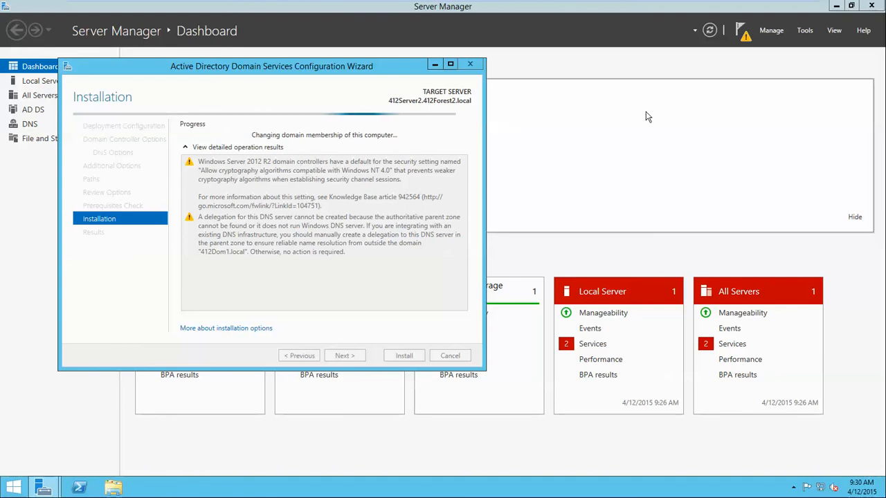
{"action": "mouse_move", "coordinate": [742, 4]}
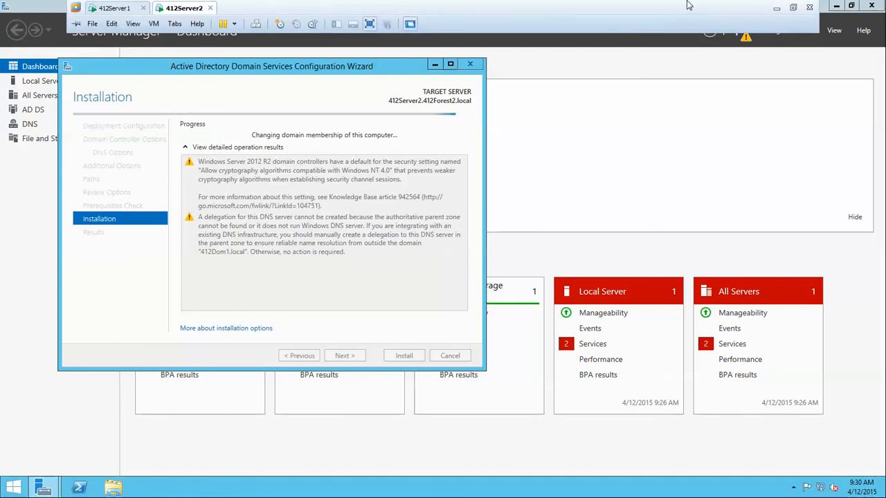
{"action": "left_click", "coordinate": [778, 8]}
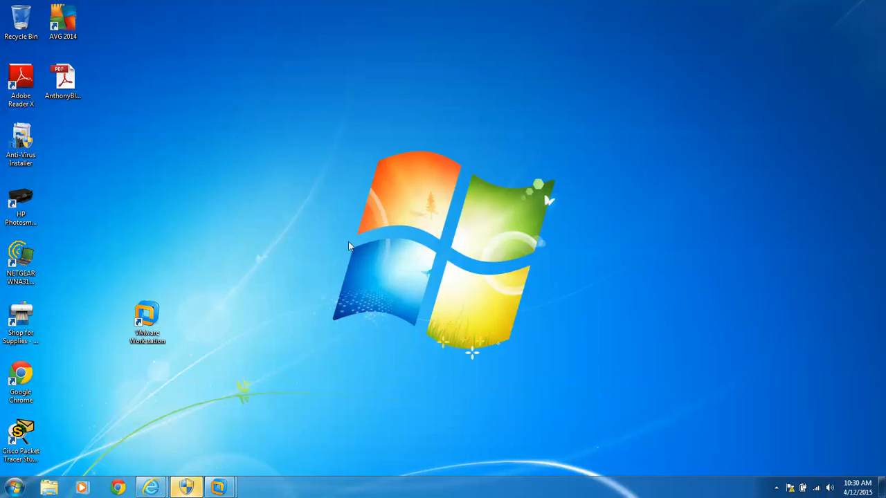
{"action": "left_click", "coordinate": [776, 488]}
Step: Return to the 412Server2 virtual machine and check the Domain Controllers container of 412Dom1.local in Active Directory Users and Computers
{"action": "mouse_move", "coordinate": [231, 489]}
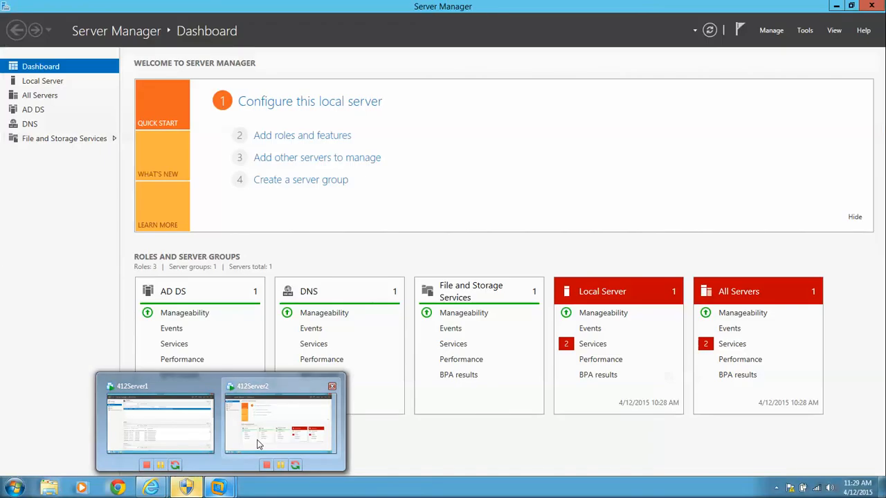
{"action": "left_click", "coordinate": [258, 444]}
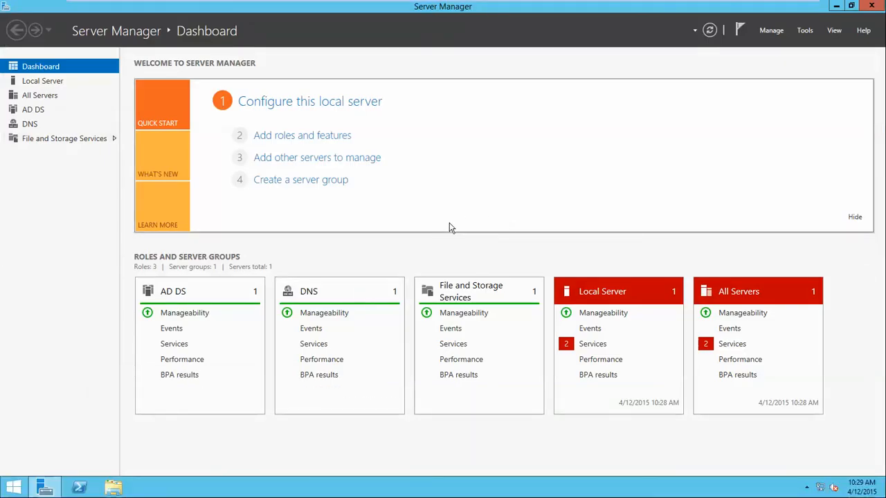
{"action": "left_click", "coordinate": [810, 32]}
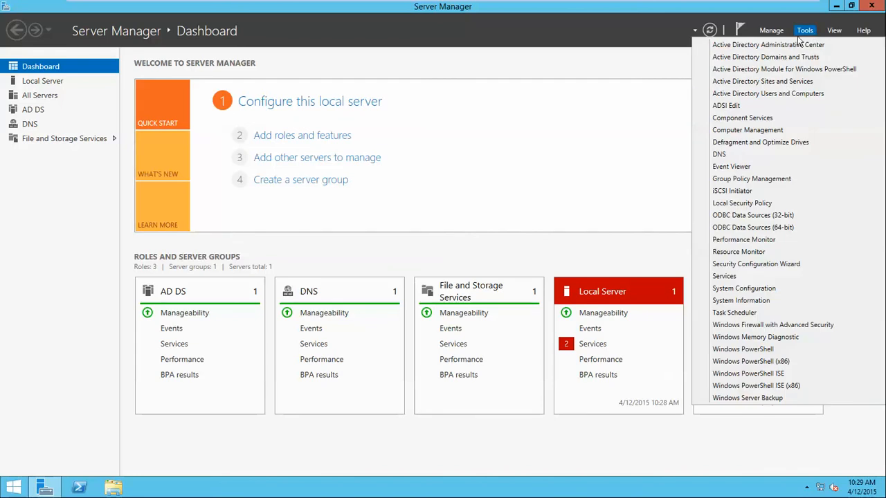
{"action": "left_click", "coordinate": [780, 94]}
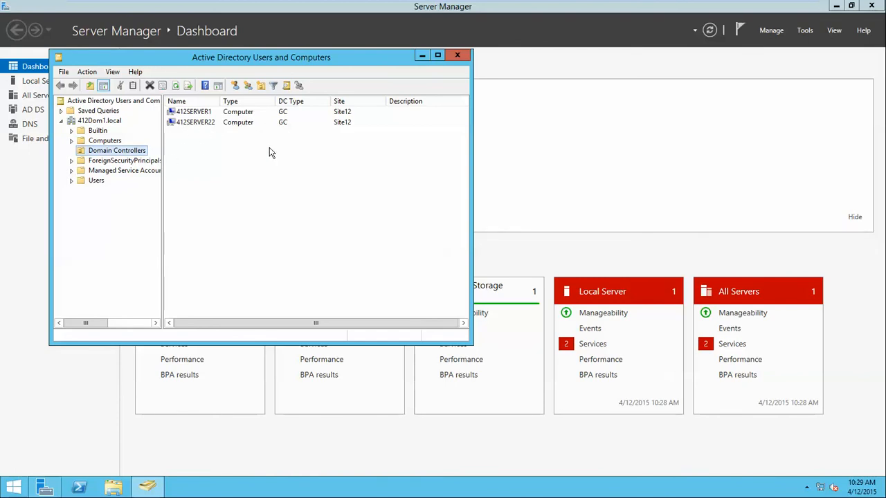
{"action": "left_click", "coordinate": [458, 57]}
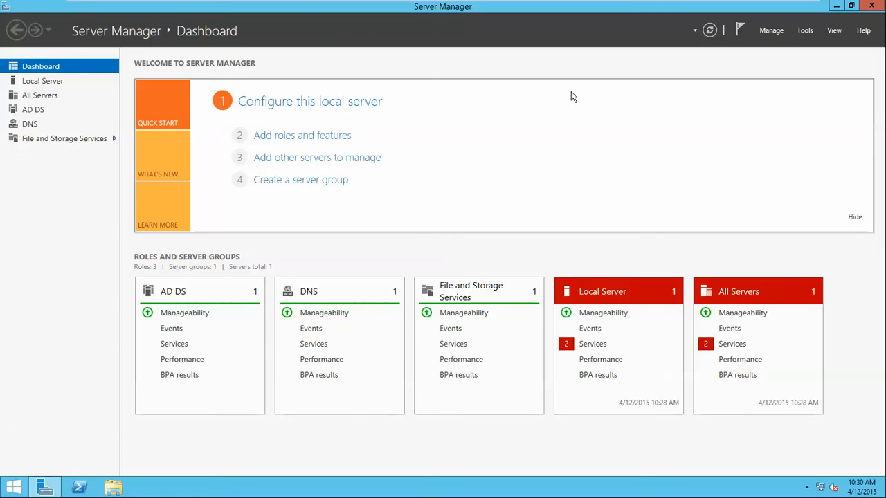
{"action": "mouse_move", "coordinate": [714, 4]}
{"action": "left_click", "coordinate": [776, 6]}
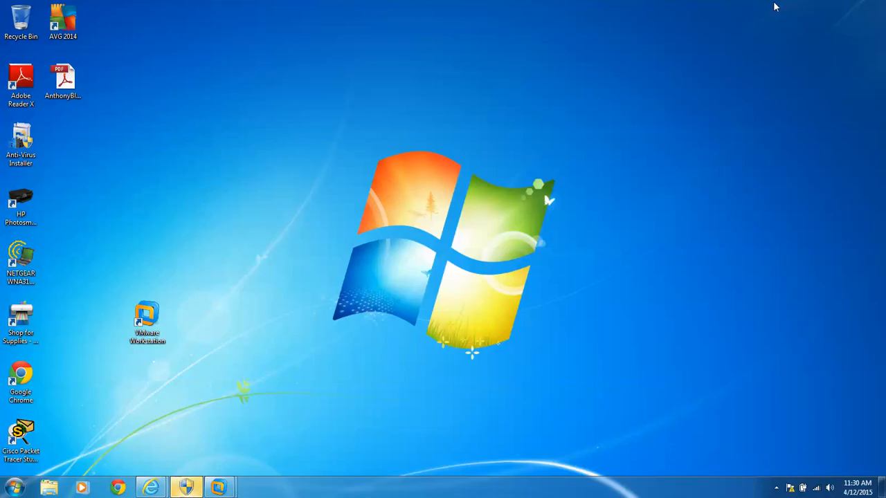
{"action": "left_click", "coordinate": [777, 488]}
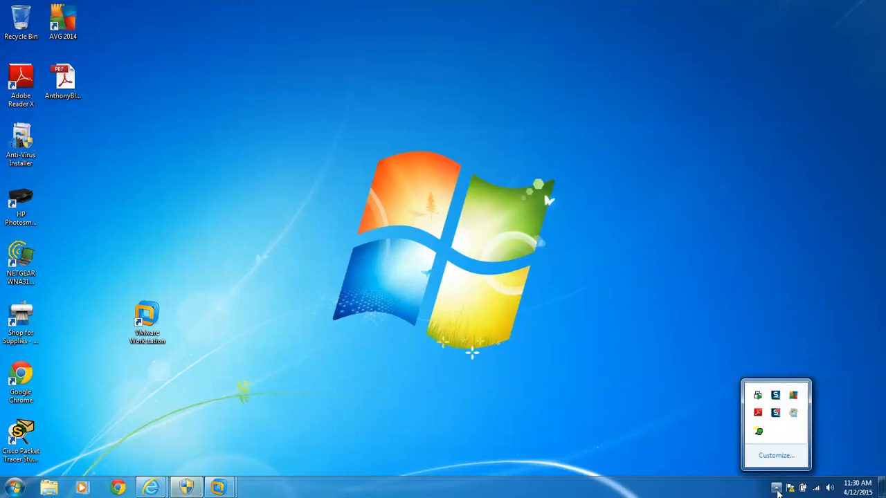